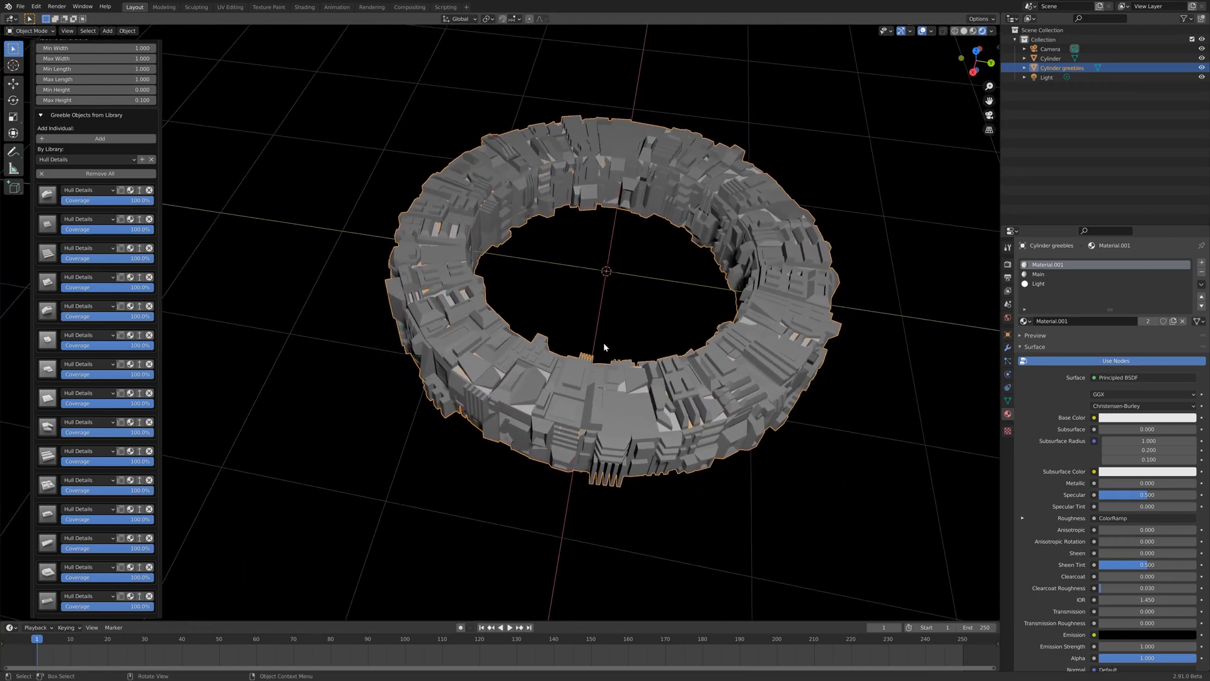
Replace the cylinder's Hull Details greebles with all greebles from the Custom Greebles library.
{"action": "left_click", "coordinate": [152, 160]}
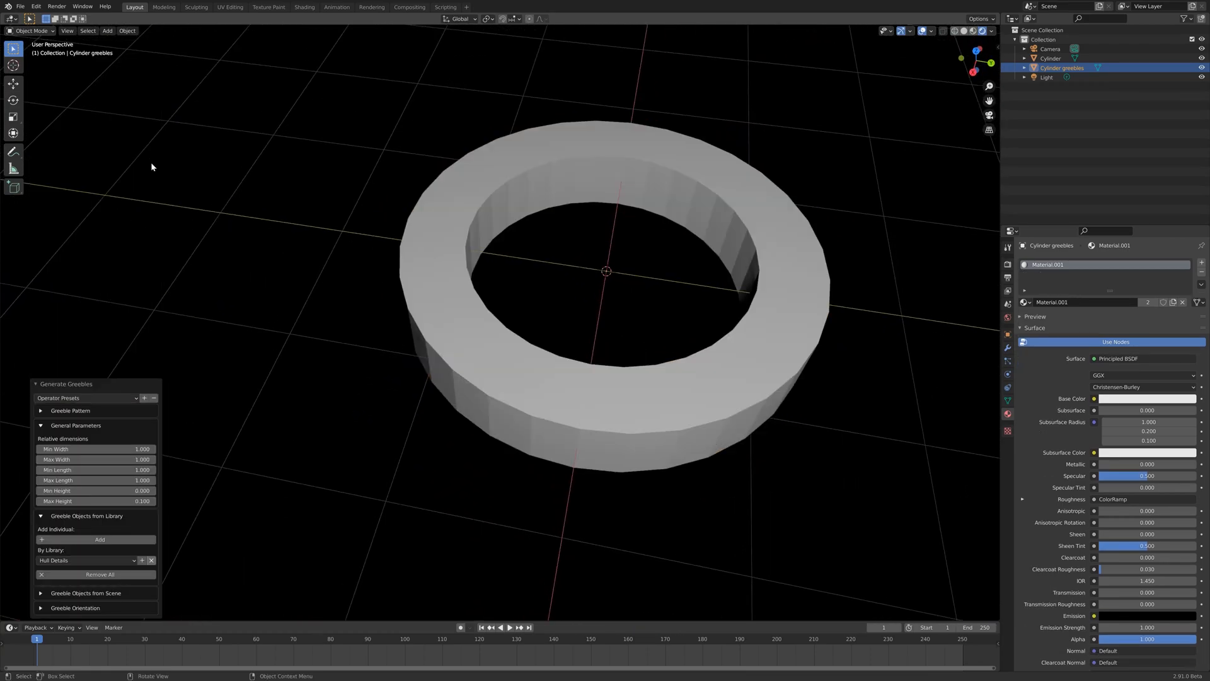
{"action": "left_click", "coordinate": [116, 559]}
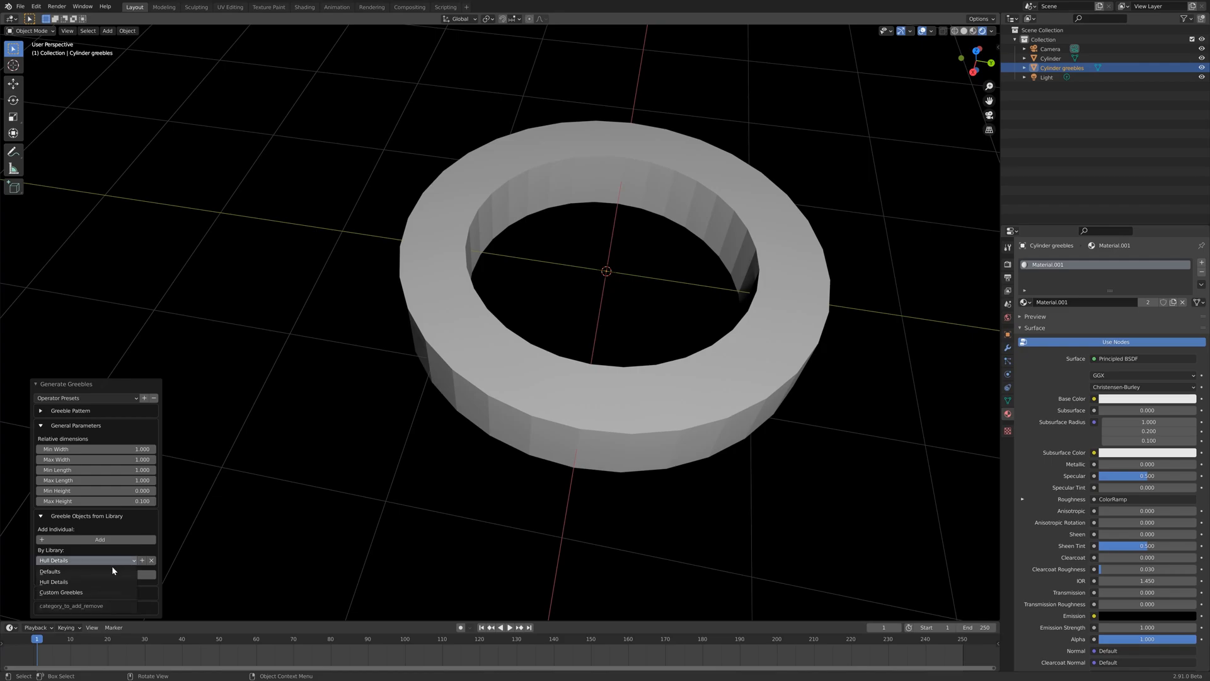
{"action": "left_click", "coordinate": [87, 594]}
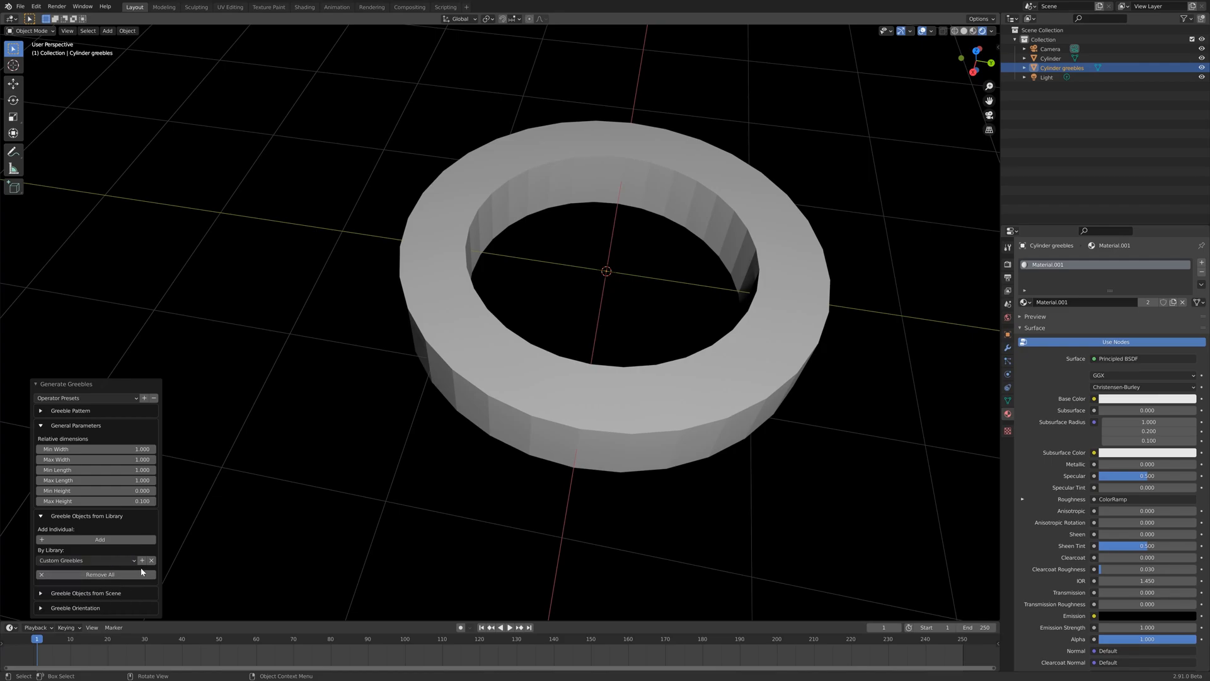
{"action": "middle_click_drag", "start_coordinate": [575, 329], "coordinate": [616, 329]}
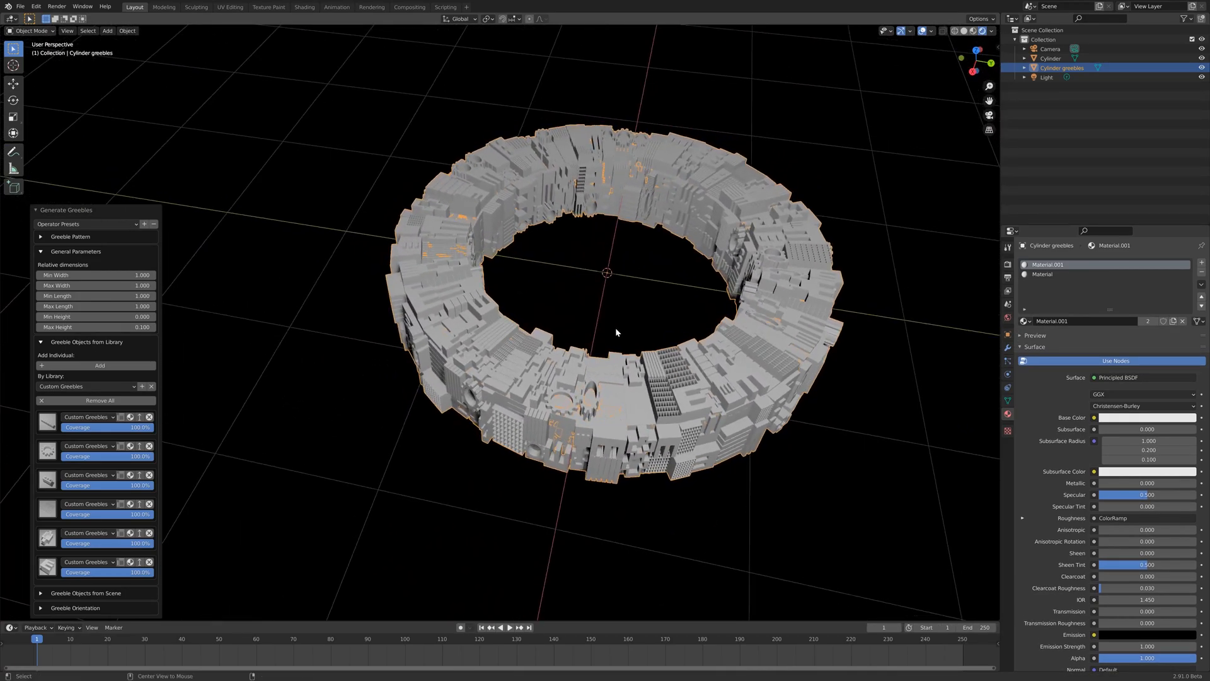
Switch to File Explorer to view the greeble files in the Hull Details folder, and minimise the window again.
{"action": "key", "text": "alt+Tab"}
{"action": "left_click_drag", "start_coordinate": [842, 330], "coordinate": [666, 267]}
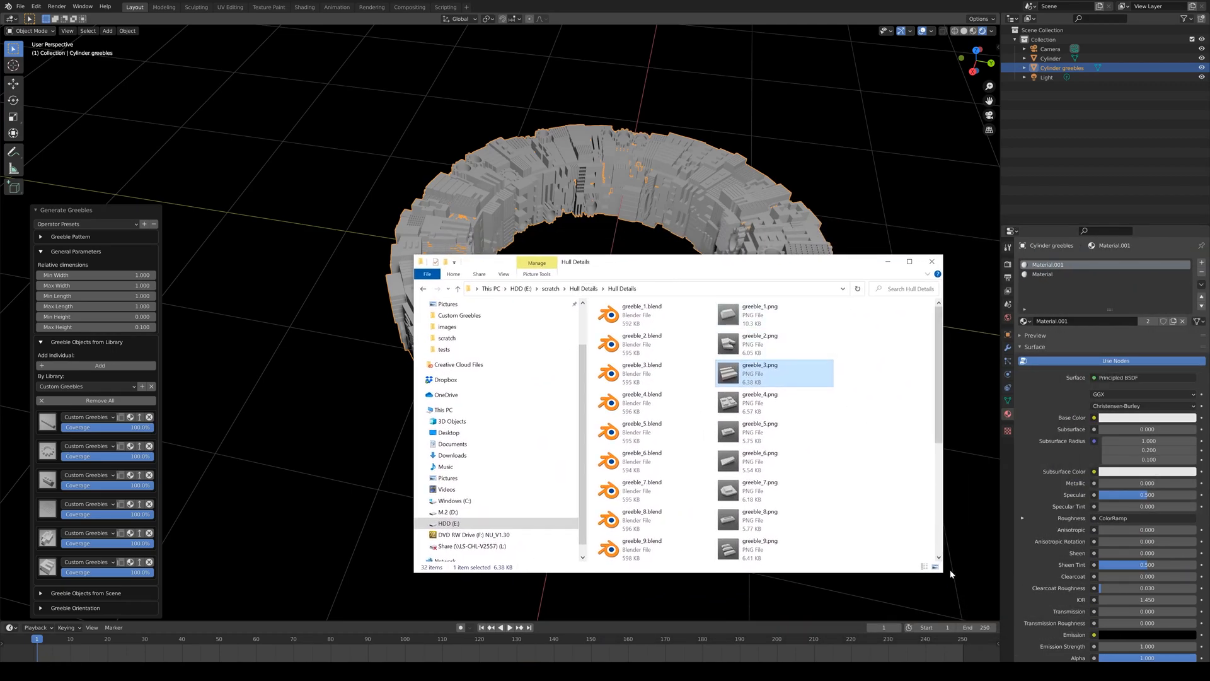
{"action": "left_click", "coordinate": [887, 261]}
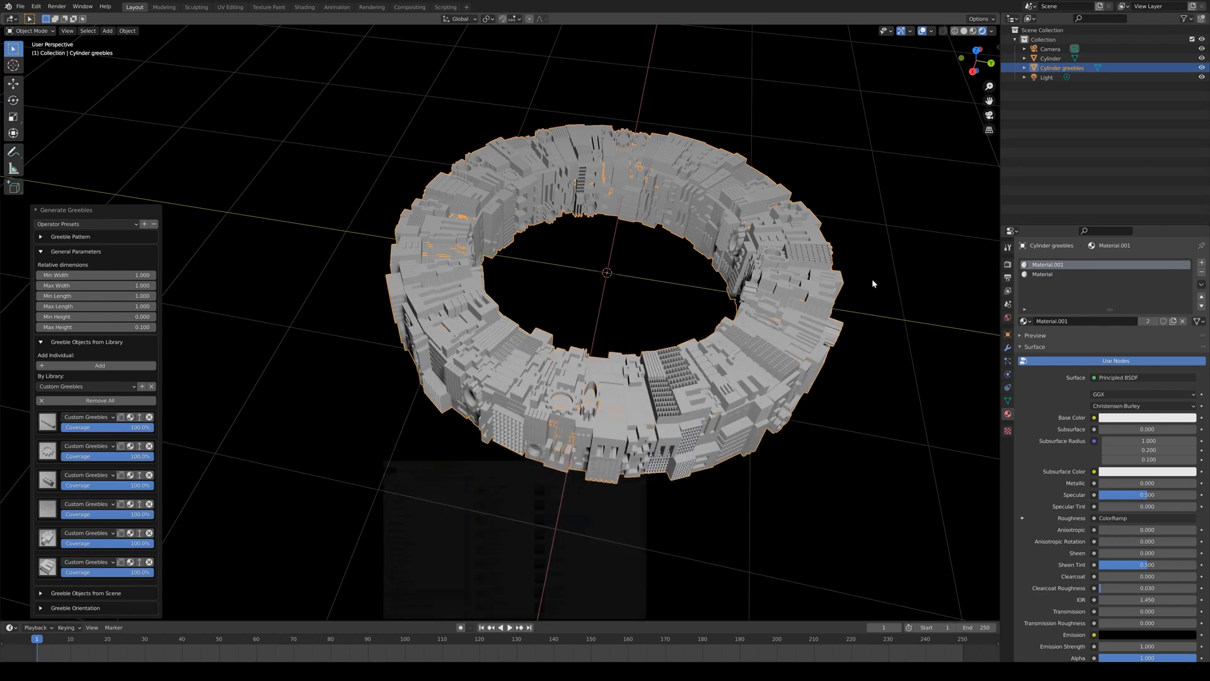
{"action": "middle_click_drag", "start_coordinate": [878, 280], "coordinate": [687, 186]}
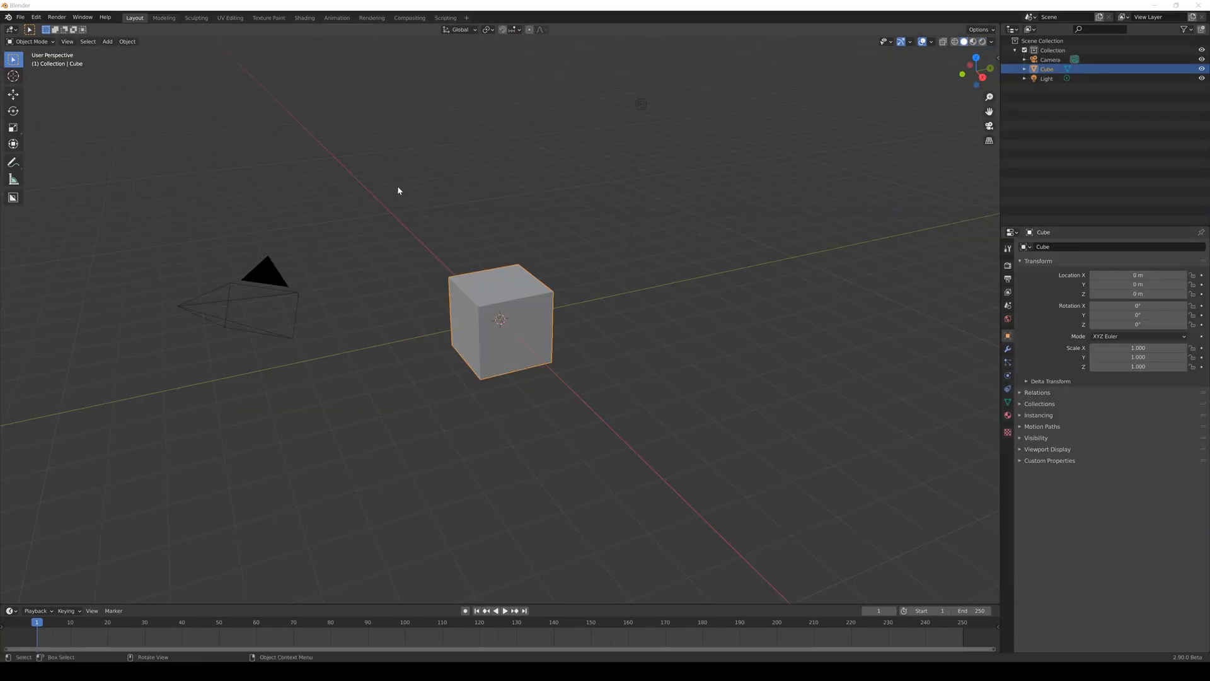
Find the Mesh: Generate Plates with Greebles add-on in the Preferences by searching for "pla" and remove it.
{"action": "left_click", "coordinate": [36, 17]}
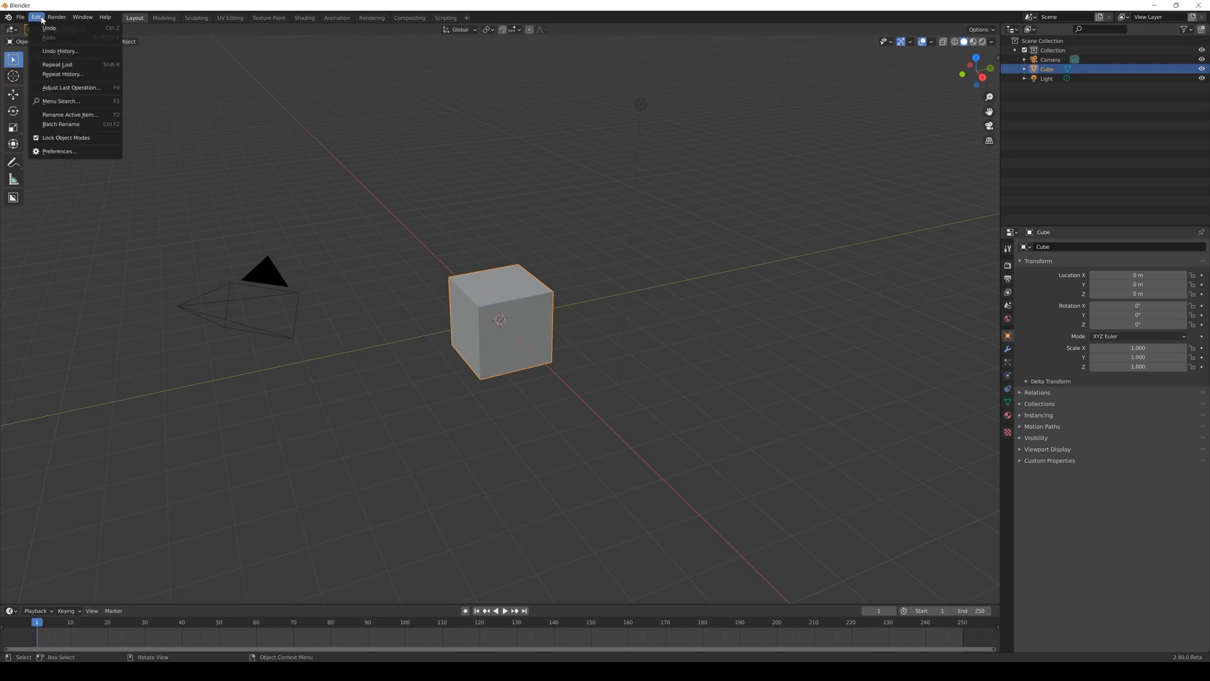
{"action": "left_click", "coordinate": [104, 152]}
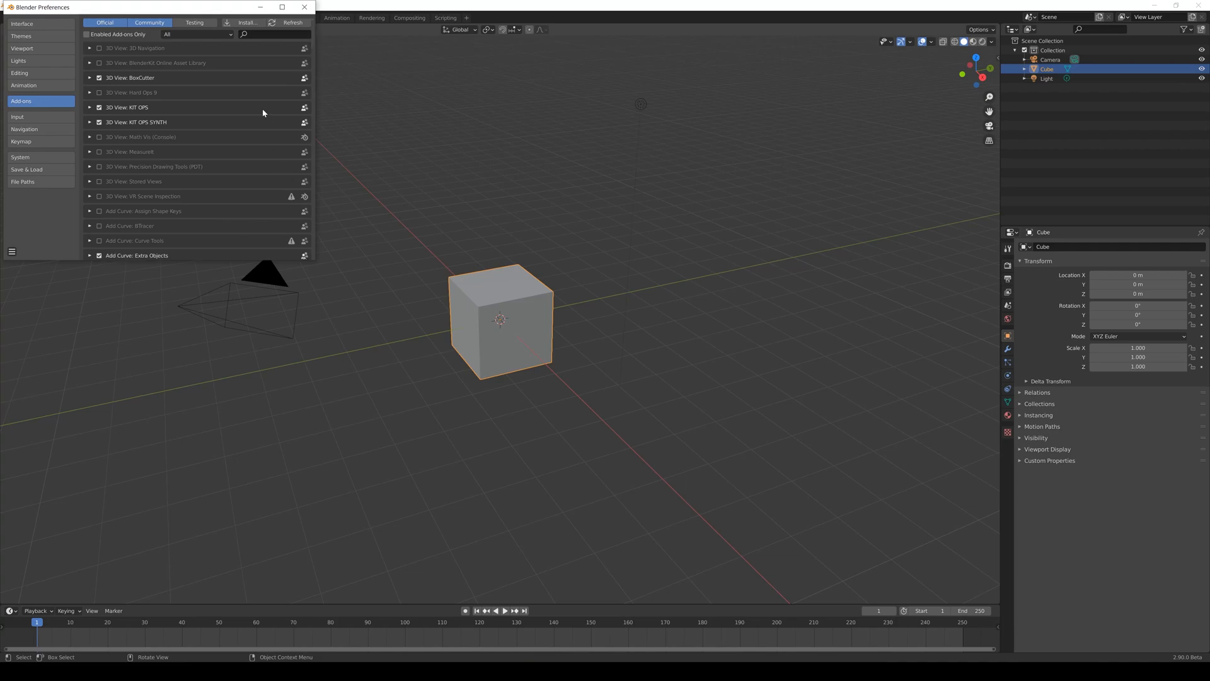
{"action": "left_click", "coordinate": [263, 35]}
{"action": "type", "text": "pla"}
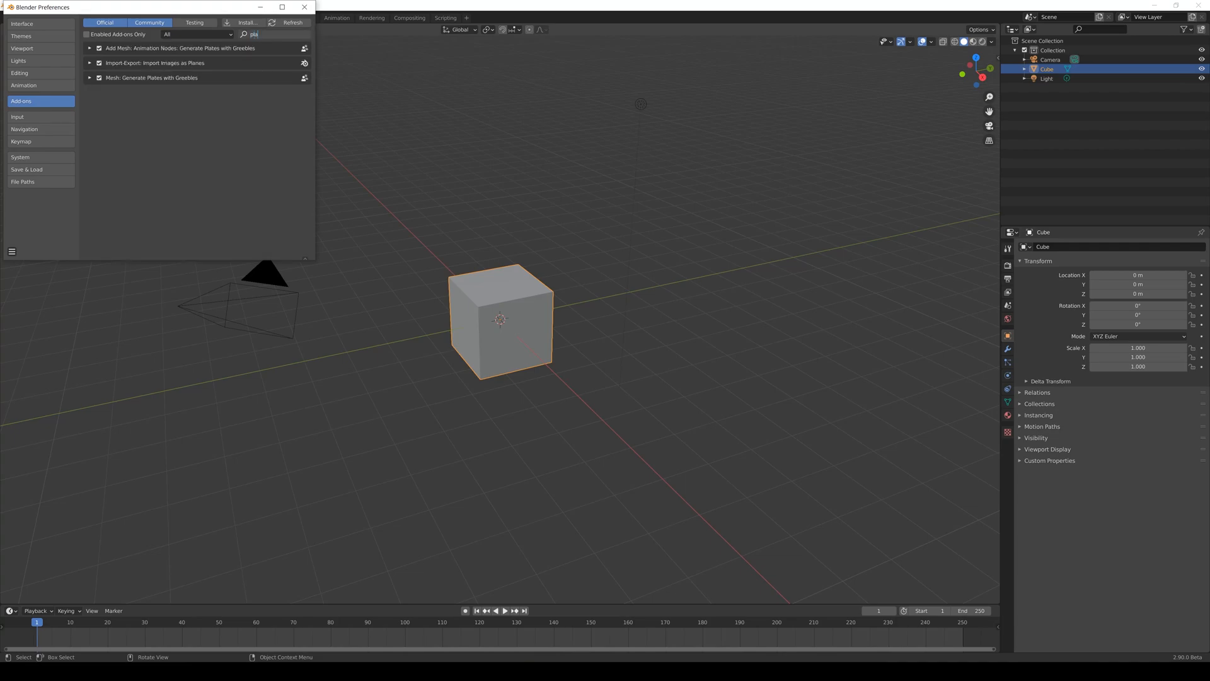
{"action": "left_click", "coordinate": [90, 77]}
{"action": "left_click", "coordinate": [90, 78]}
{"action": "left_click", "coordinate": [236, 135]}
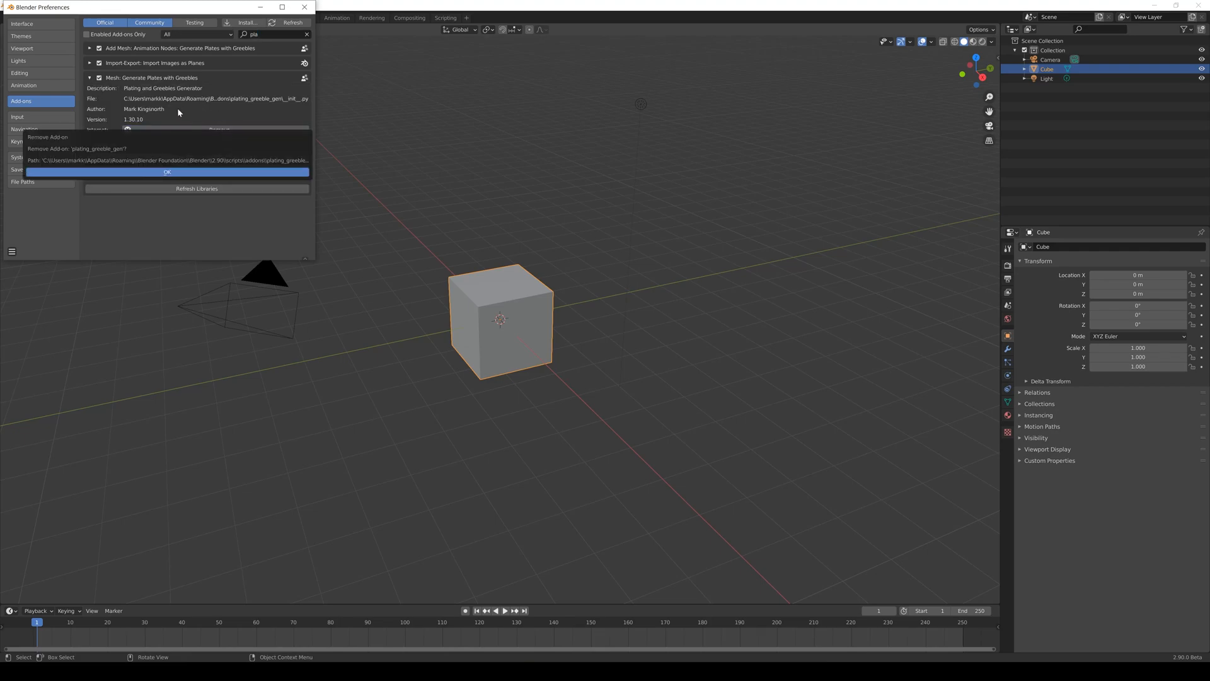
{"action": "left_click", "coordinate": [162, 172]}
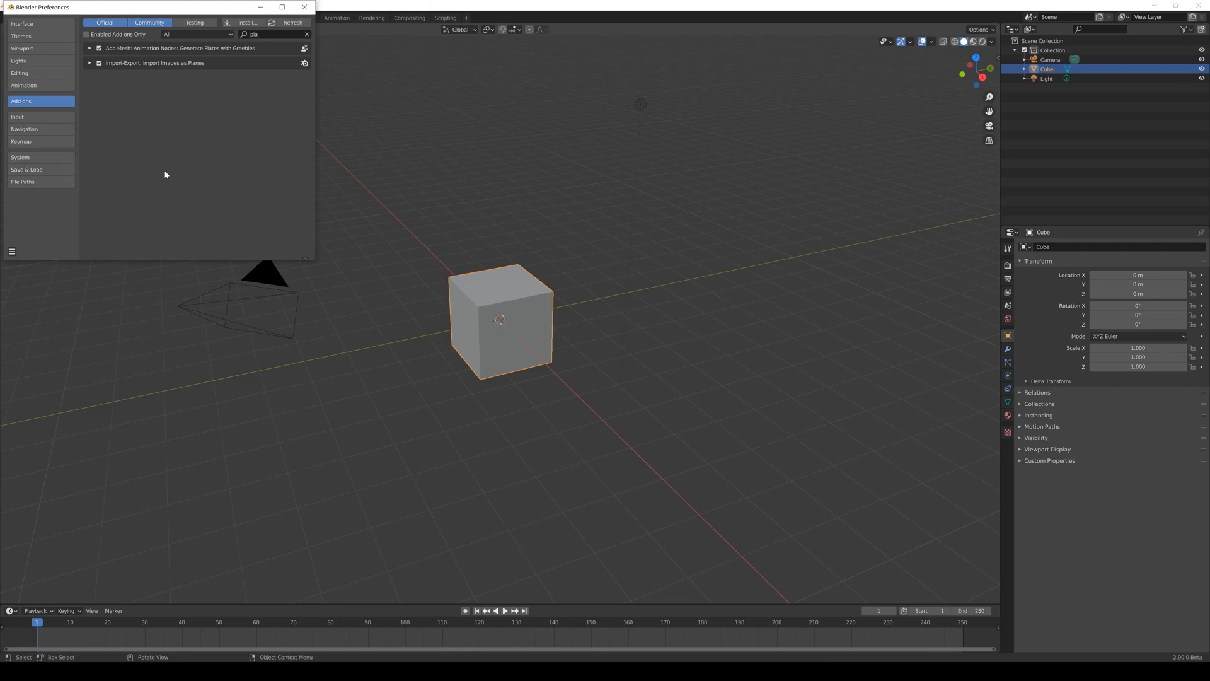
Remove the Add Mesh: Animation Nodes: Generate Plates with Greebles add-on.
{"action": "left_click", "coordinate": [88, 49]}
{"action": "left_click", "coordinate": [203, 100]}
{"action": "left_click", "coordinate": [232, 139]}
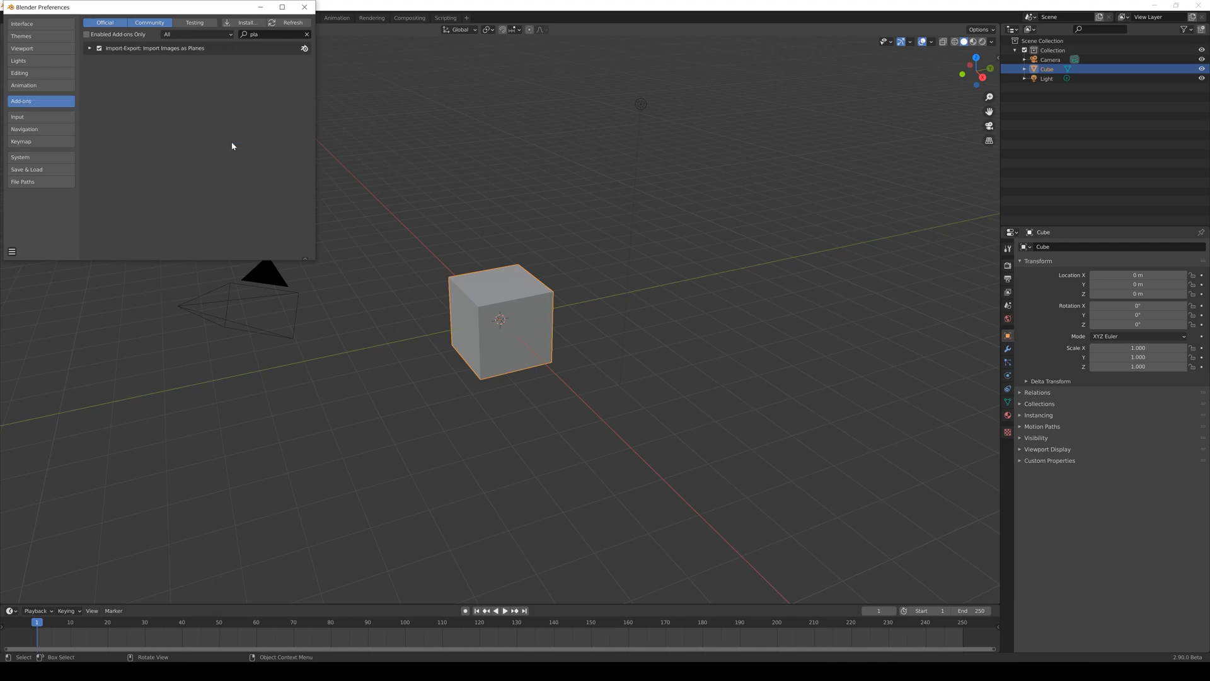
Install the add-on from plating_generator_greebles.1.30.10.beta.zip in the plating_generator folder and enable it.
{"action": "left_click", "coordinate": [242, 24]}
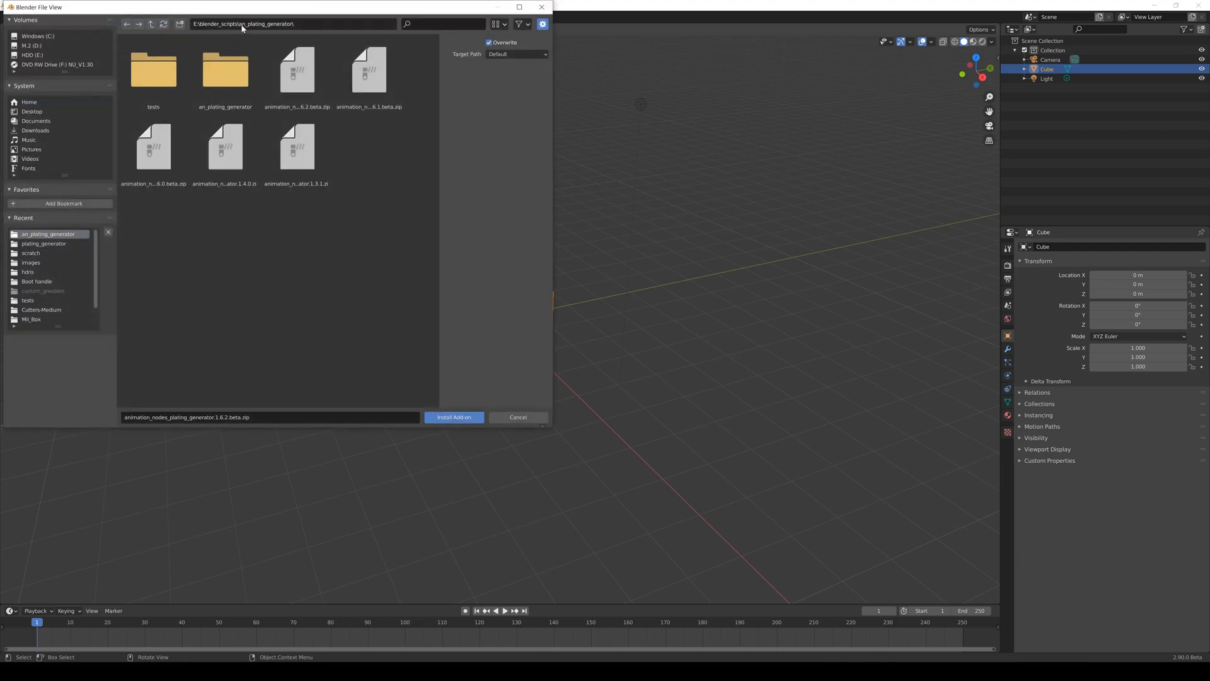
{"action": "left_click", "coordinate": [44, 244]}
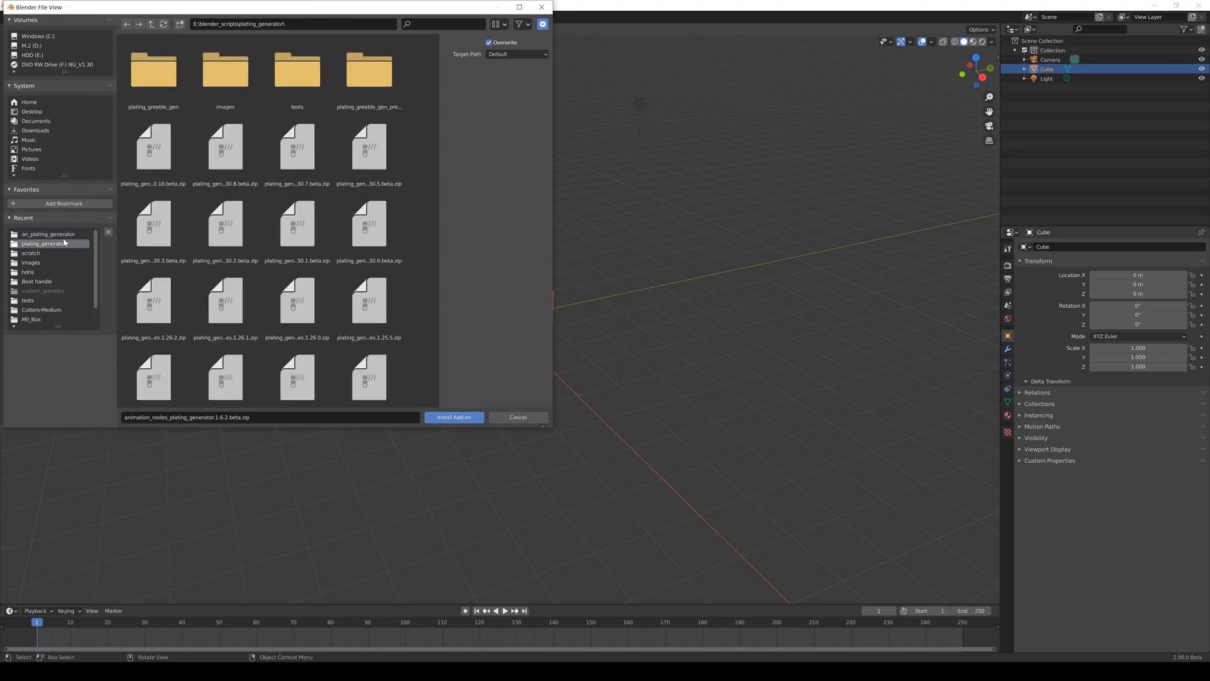
{"action": "left_click", "coordinate": [157, 151]}
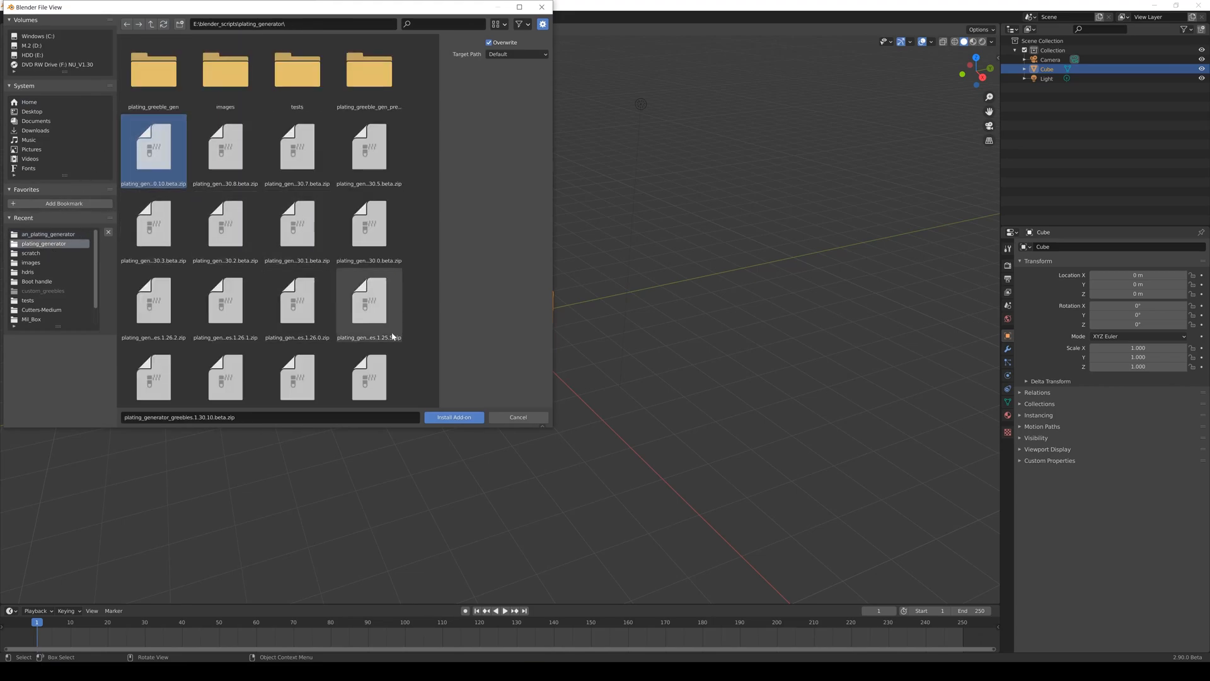
{"action": "left_click", "coordinate": [455, 417]}
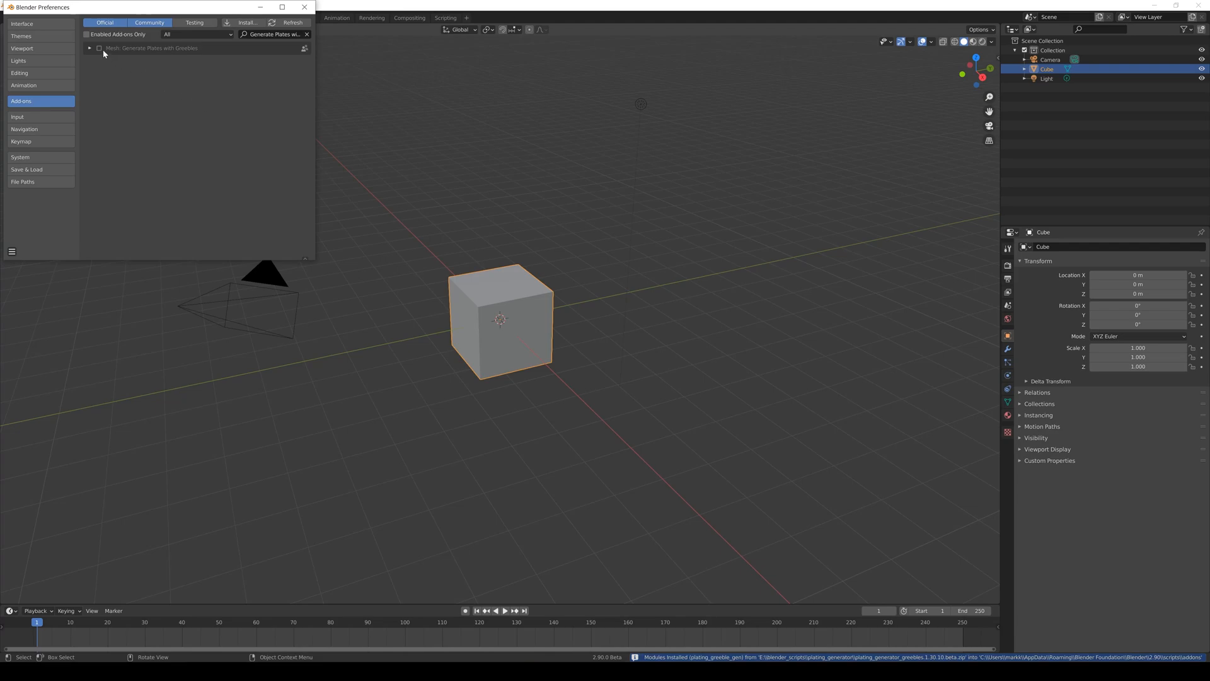
{"action": "left_click", "coordinate": [99, 48]}
{"action": "left_click", "coordinate": [90, 48]}
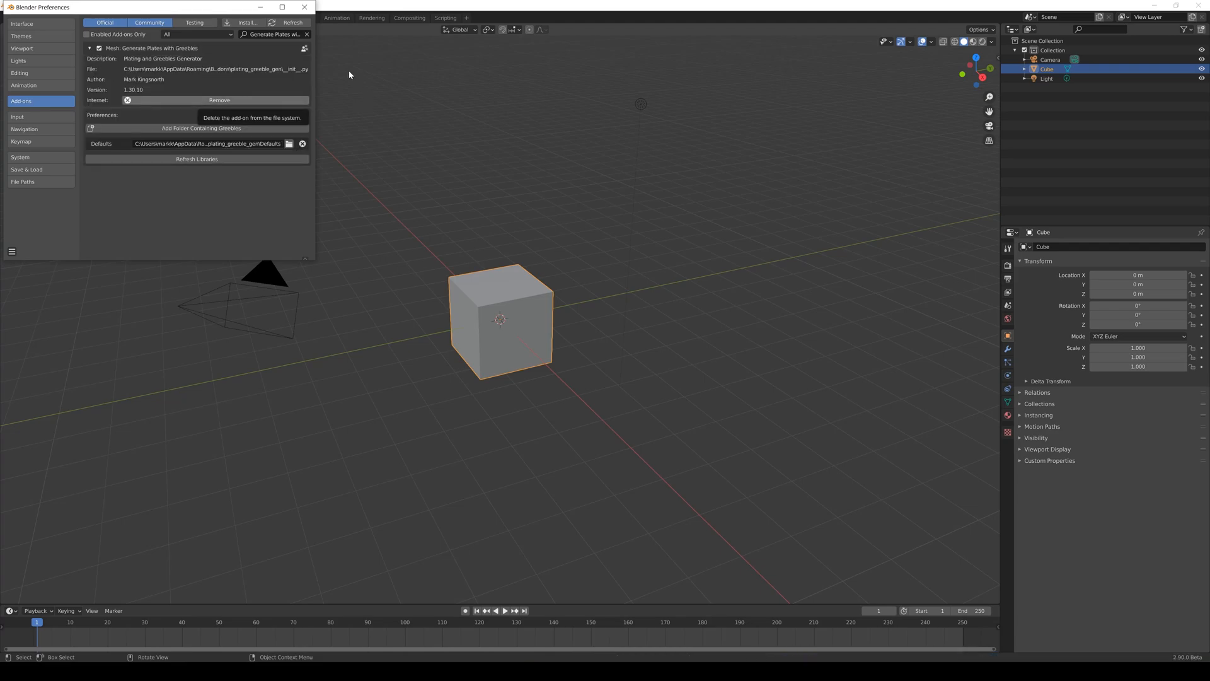
{"action": "left_click", "coordinate": [304, 8]}
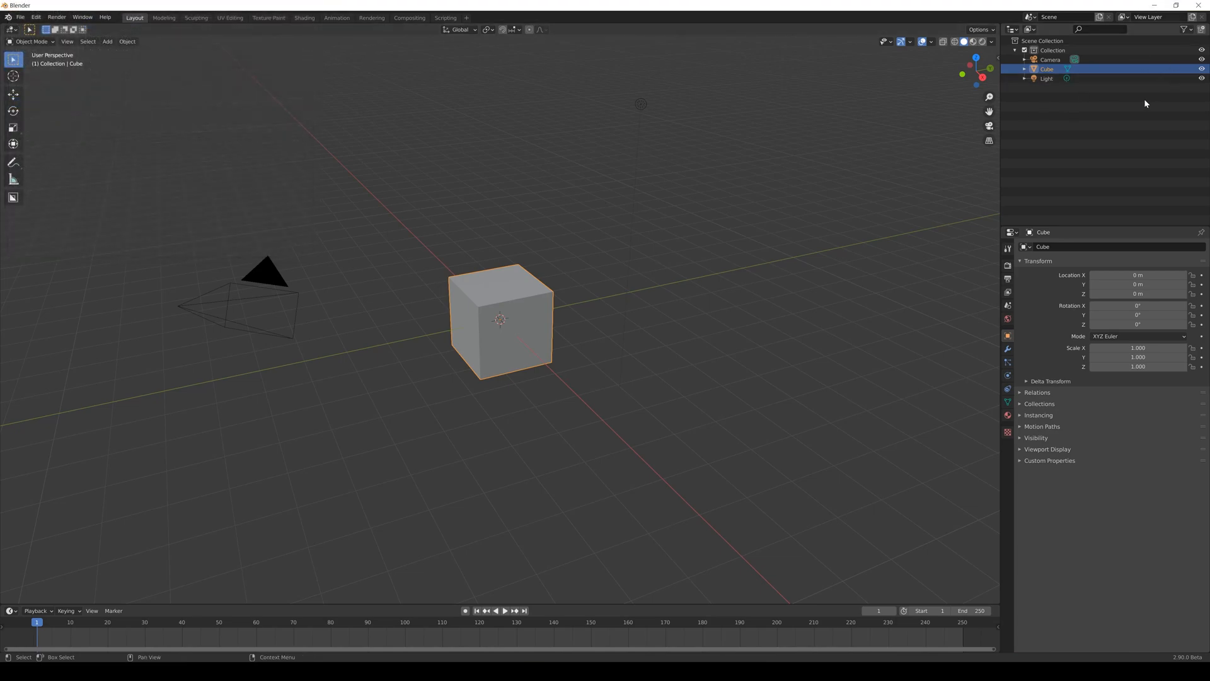
Generate greebles on the default cube with Generate Greebles (Create New Object).
{"action": "key", "text": "alt+F11"}
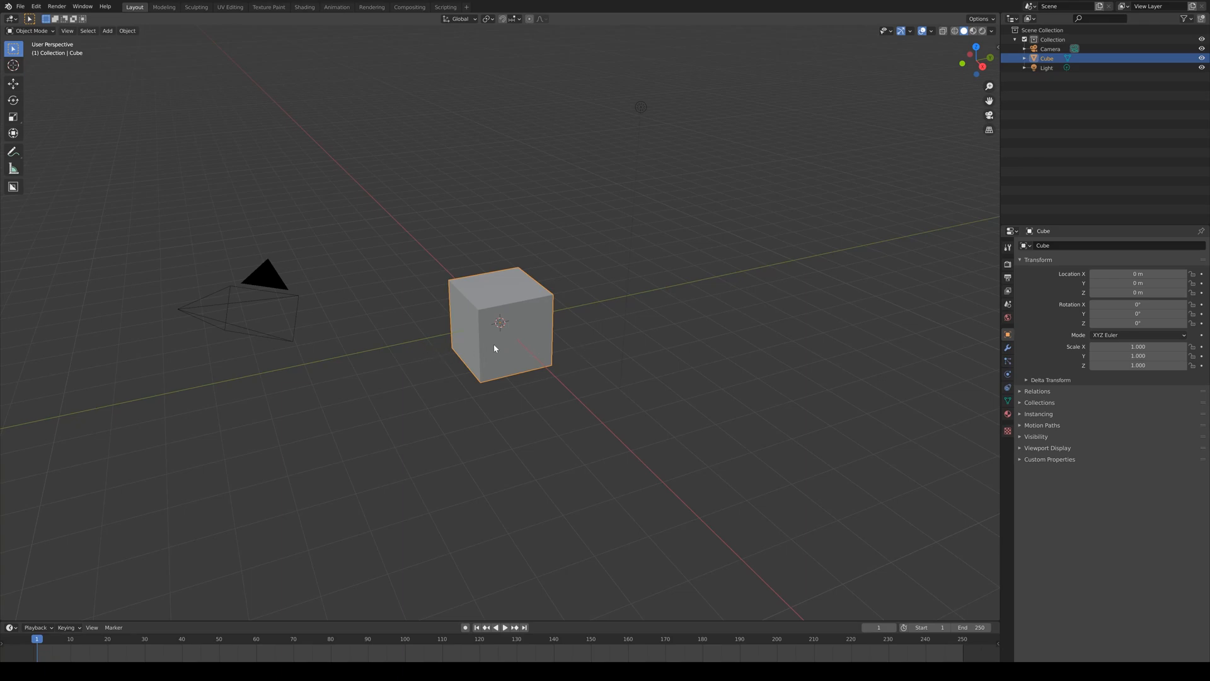
{"action": "scroll", "coordinate": [495, 320], "scroll_direction": "up", "scroll_amount": 5}
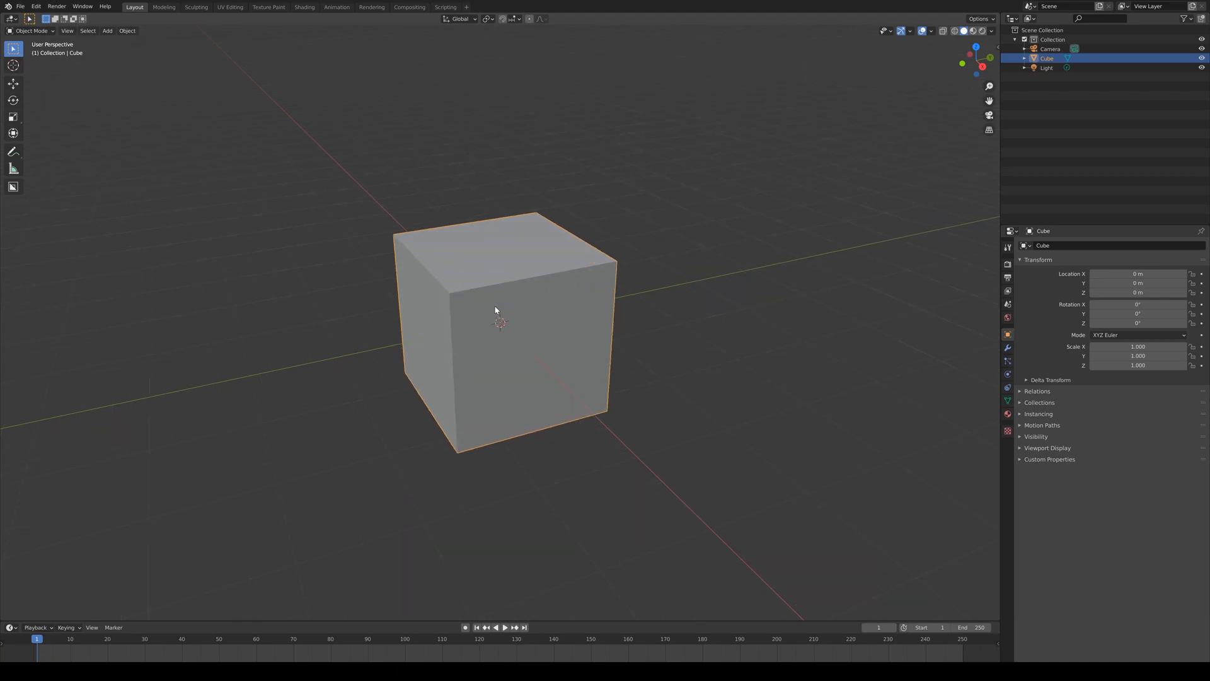
{"action": "middle_click_drag", "start_coordinate": [497, 308], "coordinate": [512, 317]}
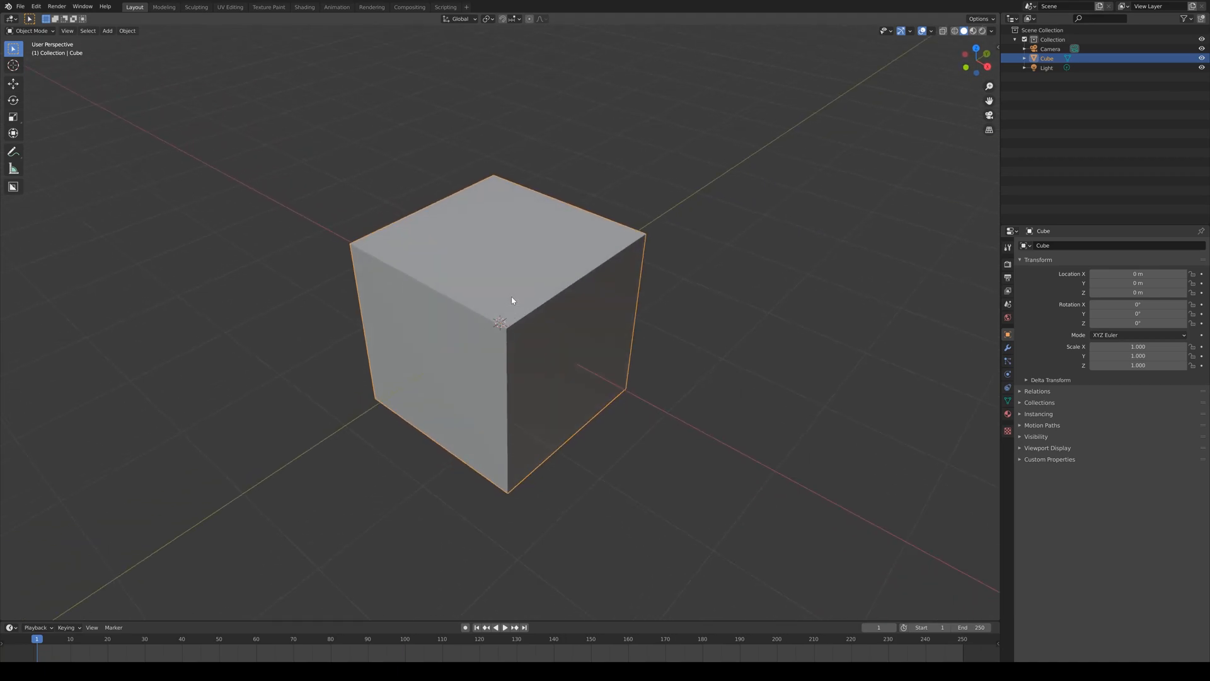
{"action": "key", "text": "F3"}
{"action": "type", "text": "gree"}
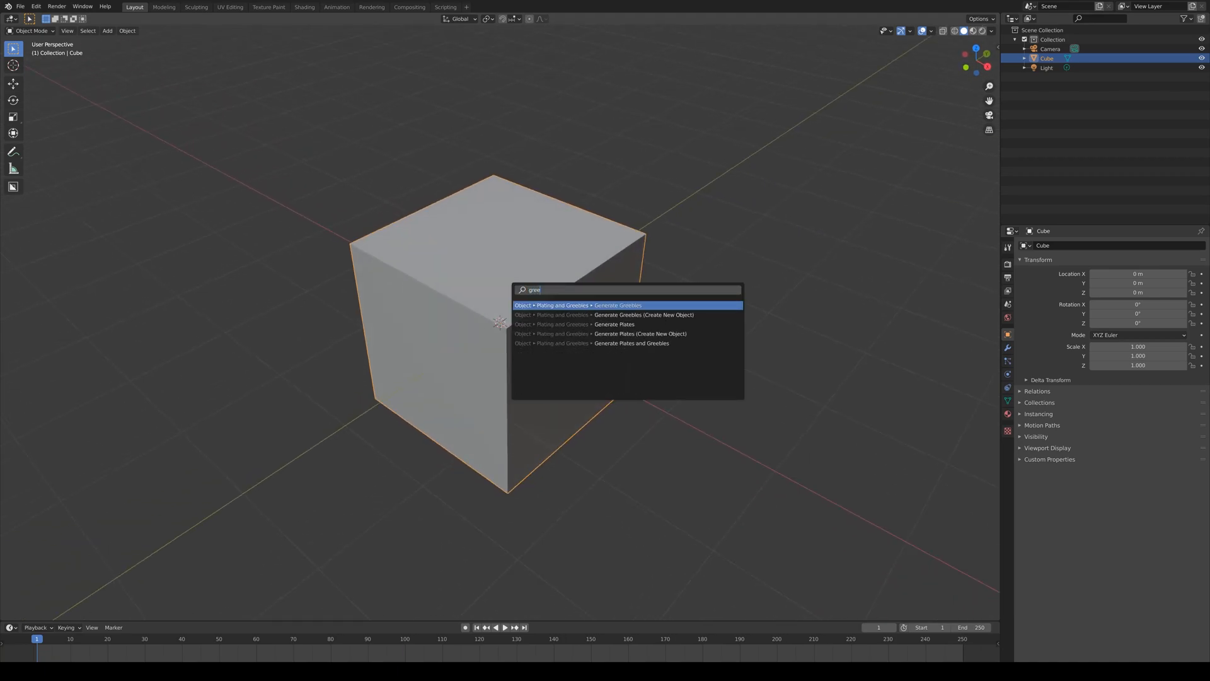
{"action": "key", "text": "Down"}
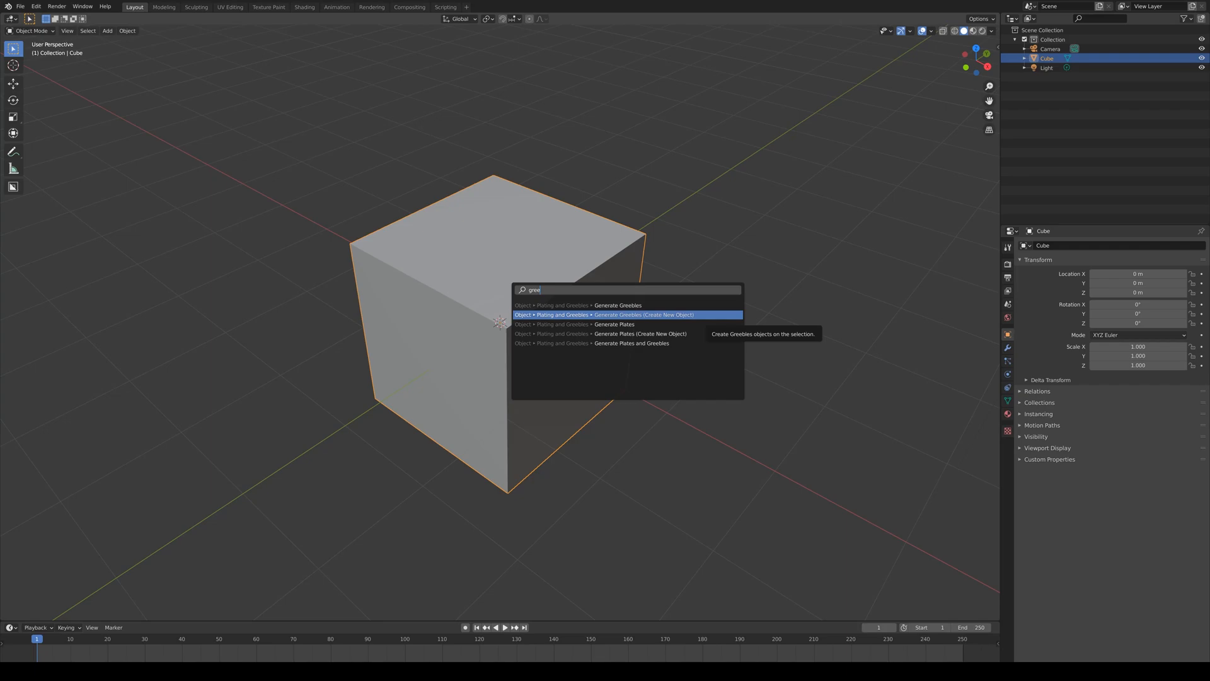
{"action": "left_click", "coordinate": [717, 320]}
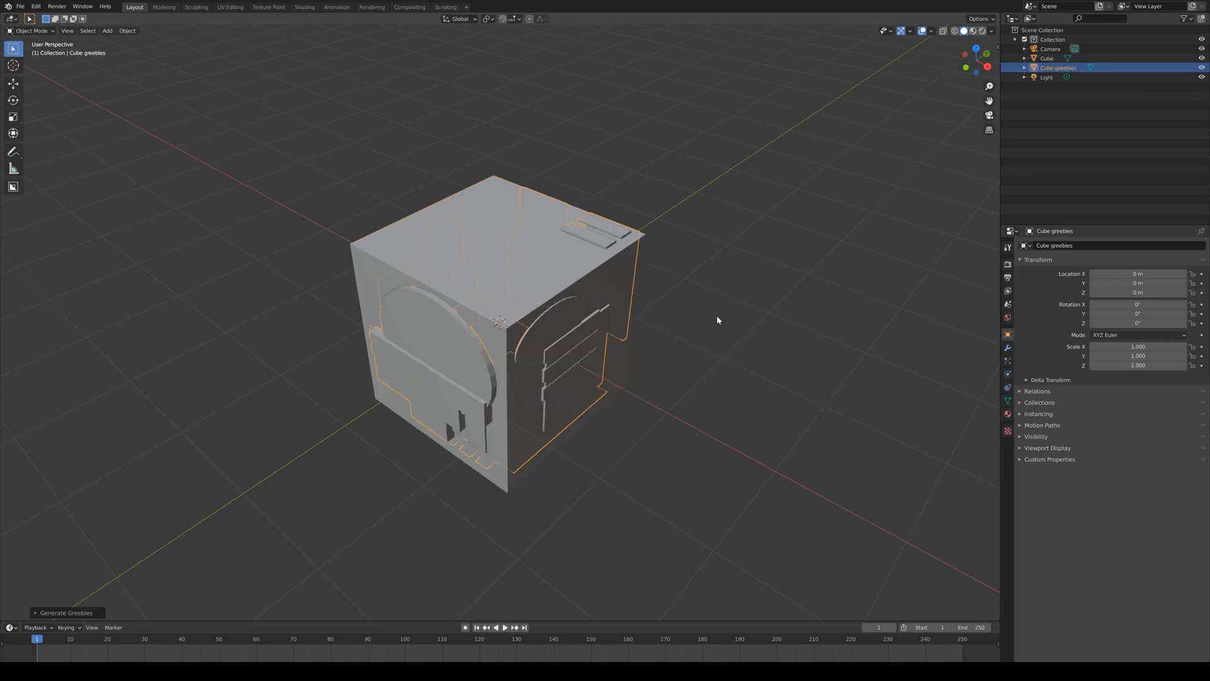
Change the first library greeble to the third Defaults shape and make the cylinder greeble keep its proportions.
{"action": "left_click", "coordinate": [35, 614]}
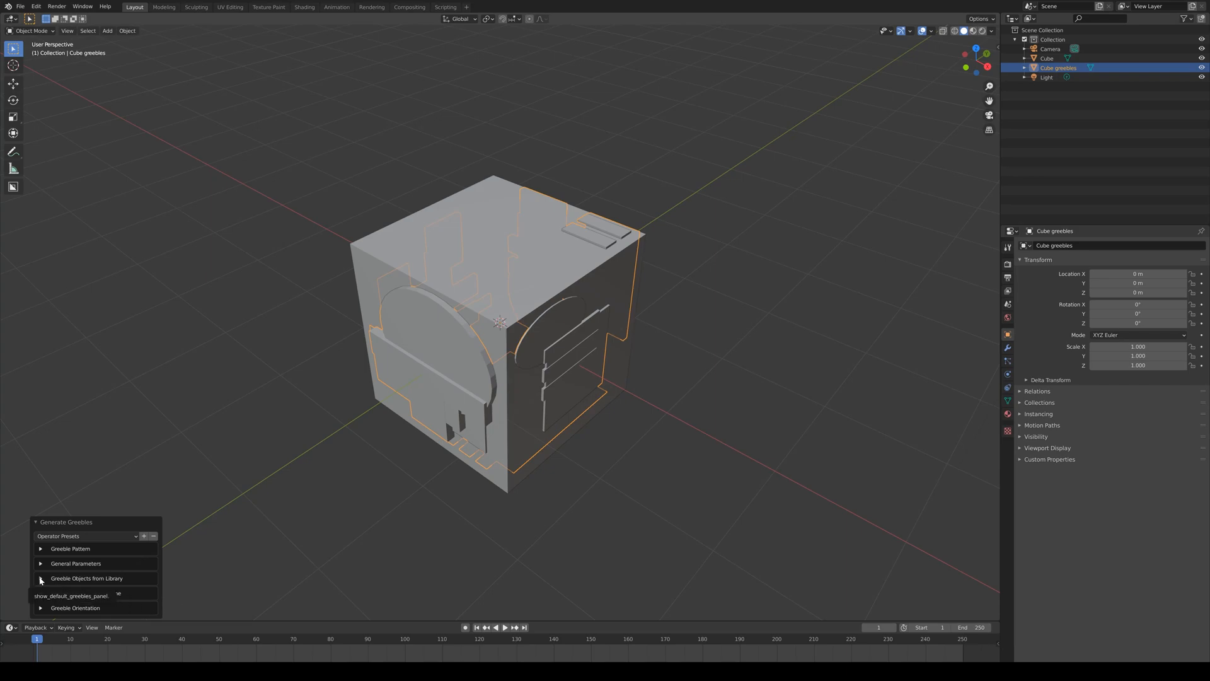
{"action": "left_click", "coordinate": [41, 578]}
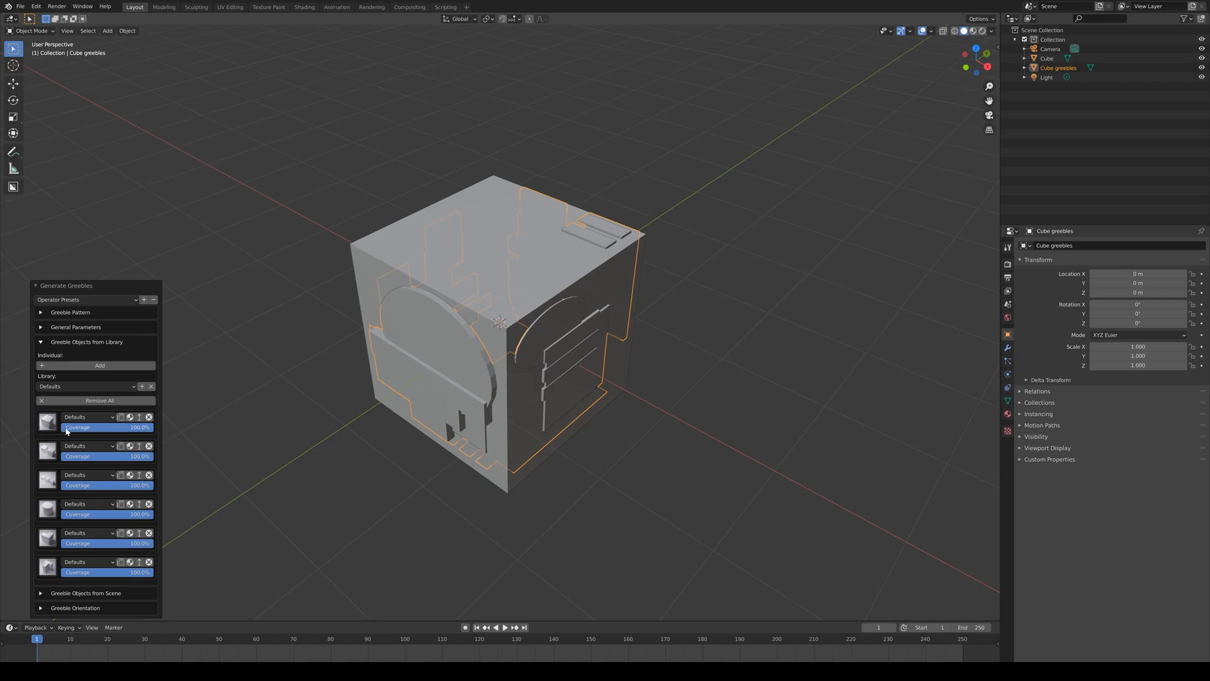
{"action": "left_click", "coordinate": [47, 424]}
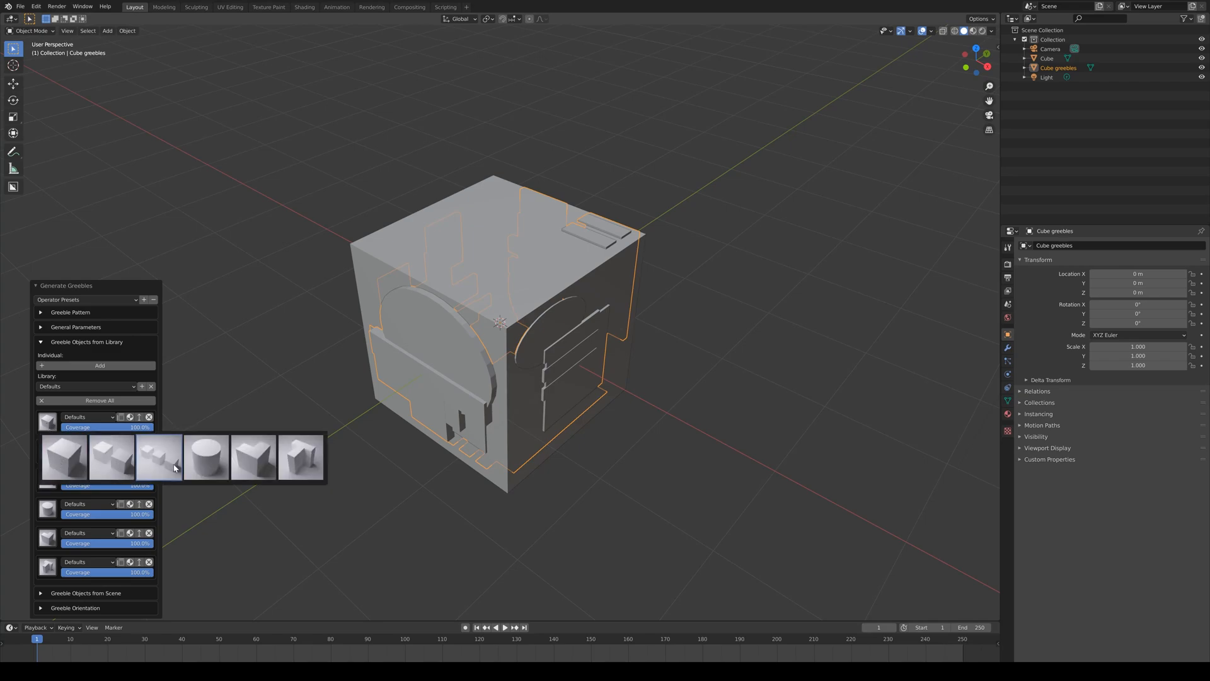
{"action": "left_click", "coordinate": [175, 467]}
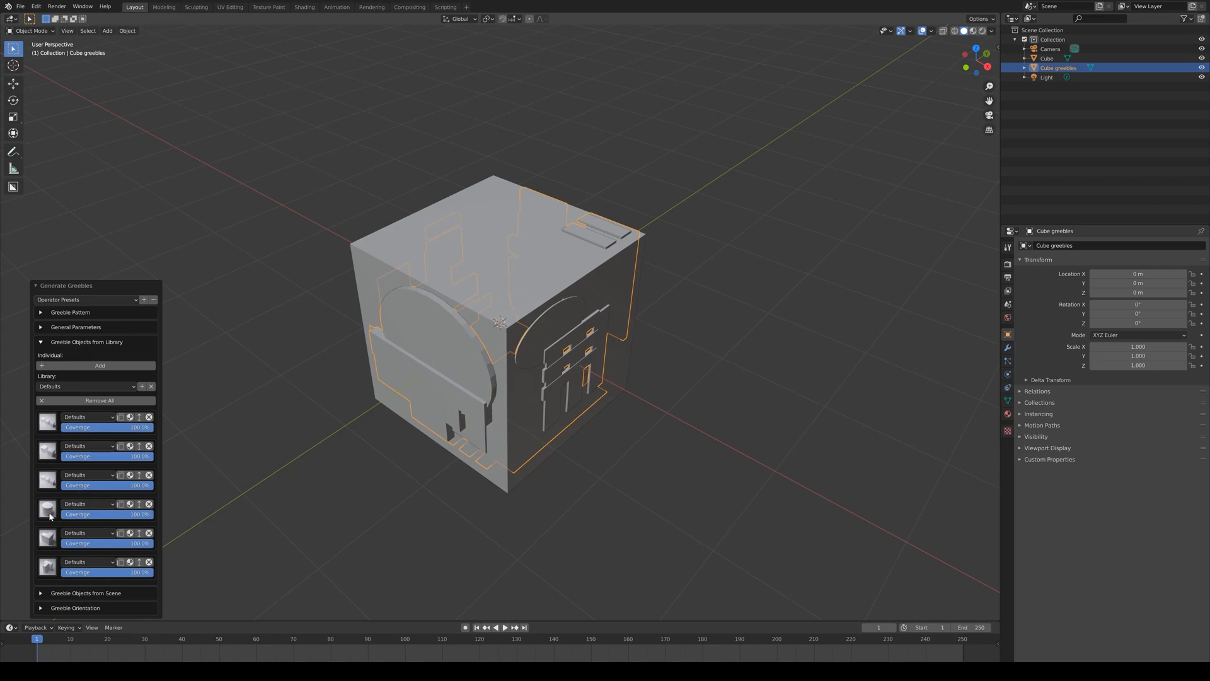
{"action": "left_click", "coordinate": [120, 504]}
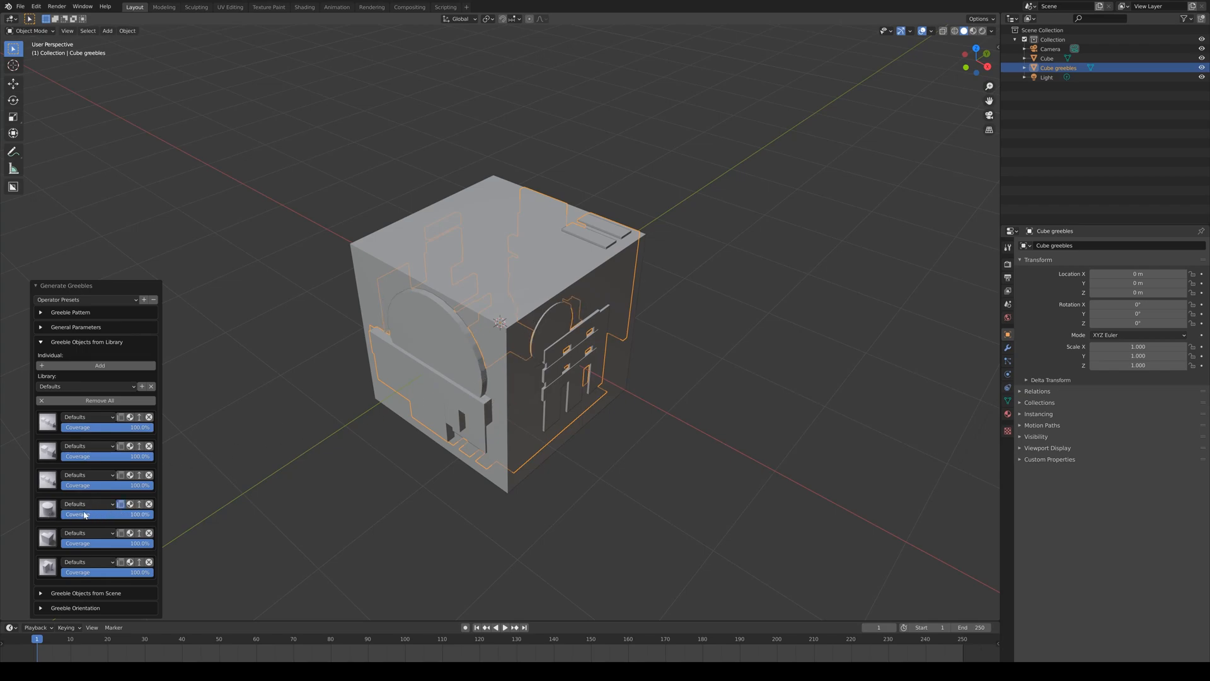
{"action": "left_click", "coordinate": [53, 508]}
Extend the library greeble list to eight individual Defaults entries and change the shape of an added one.
{"action": "left_click", "coordinate": [92, 366]}
{"action": "left_click", "coordinate": [94, 338]}
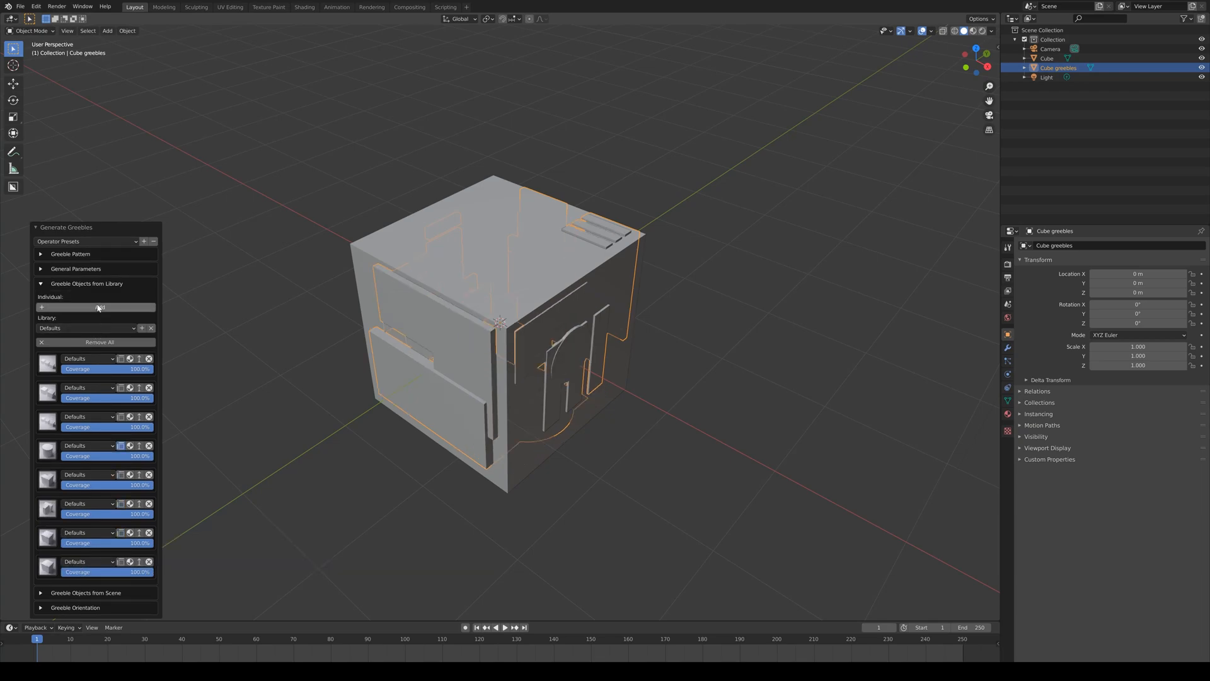
{"action": "left_click", "coordinate": [97, 309]}
{"action": "left_click", "coordinate": [150, 504]}
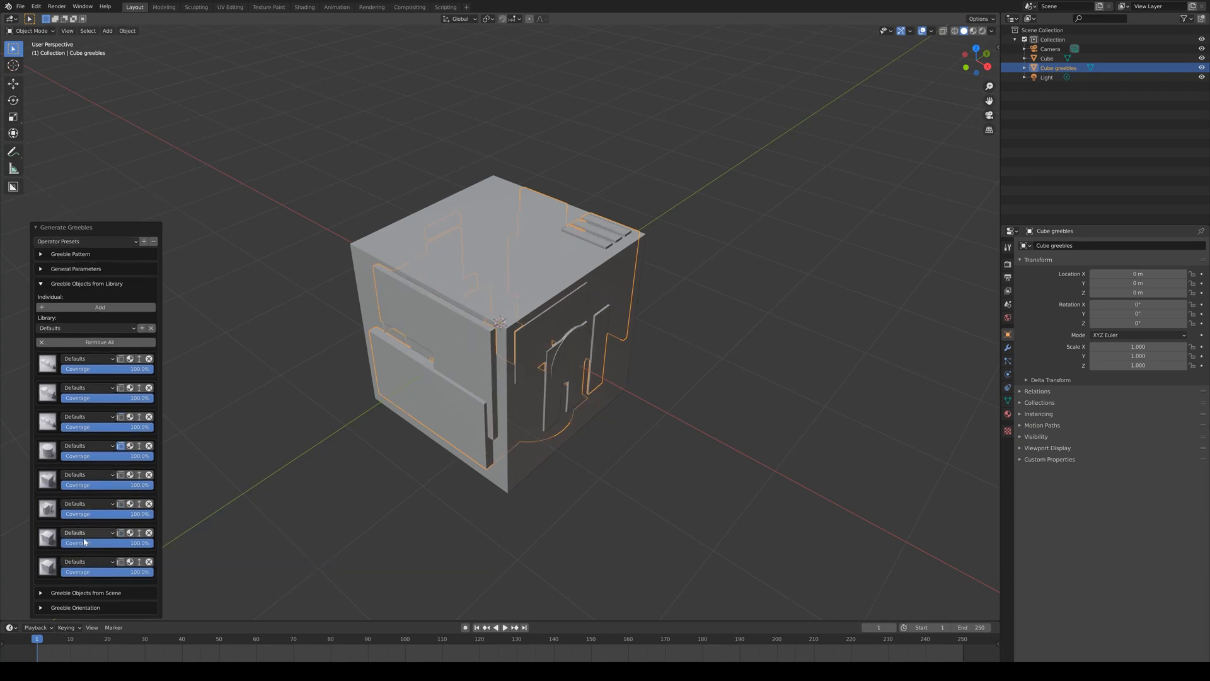
{"action": "left_click", "coordinate": [47, 566]}
{"action": "middle_click_drag", "start_coordinate": [509, 399], "coordinate": [285, 342]}
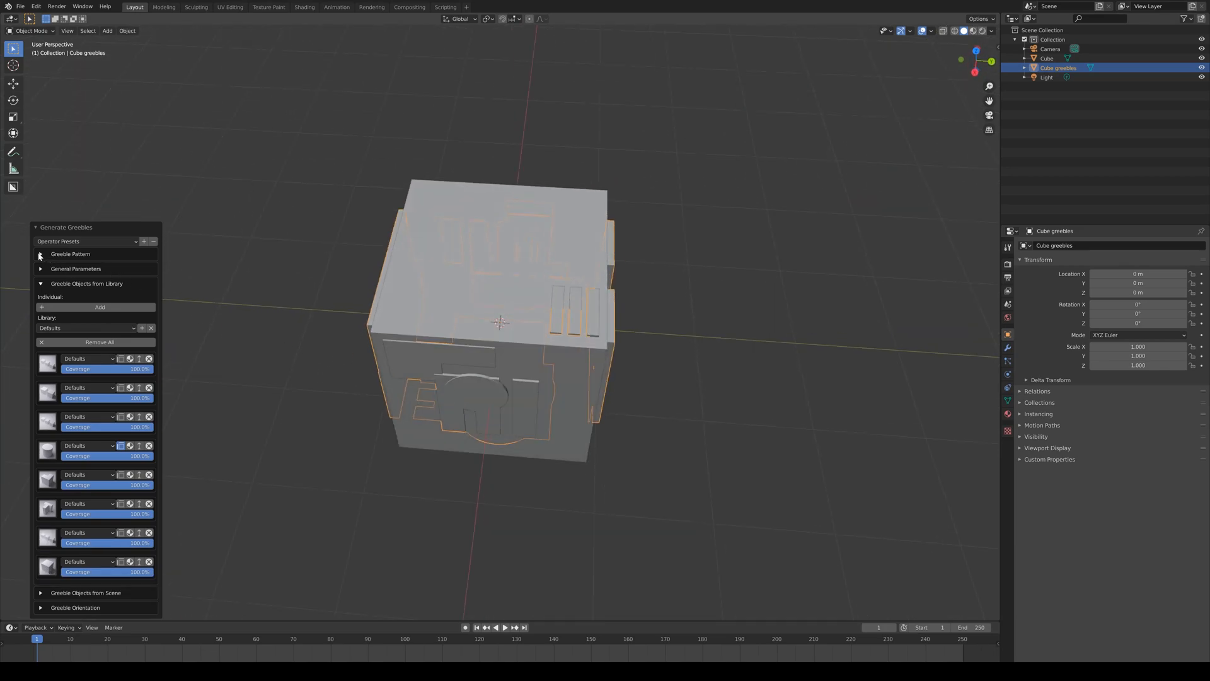
{"action": "left_click", "coordinate": [36, 7]}
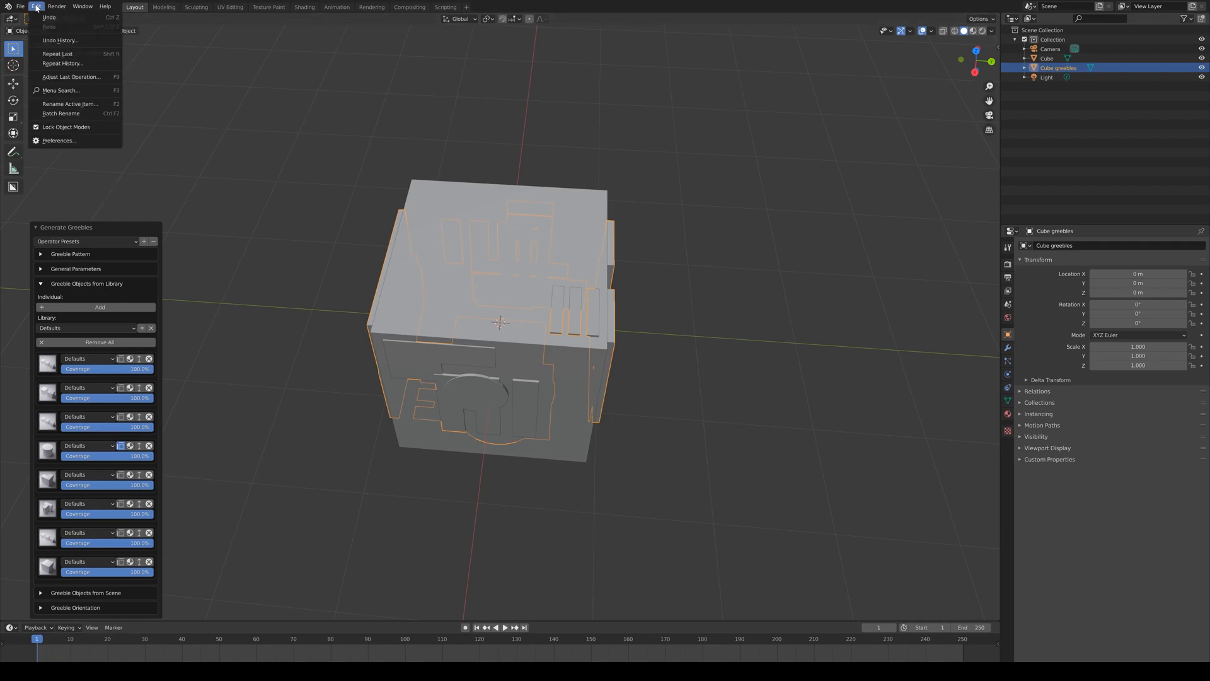
{"action": "left_click", "coordinate": [81, 141]}
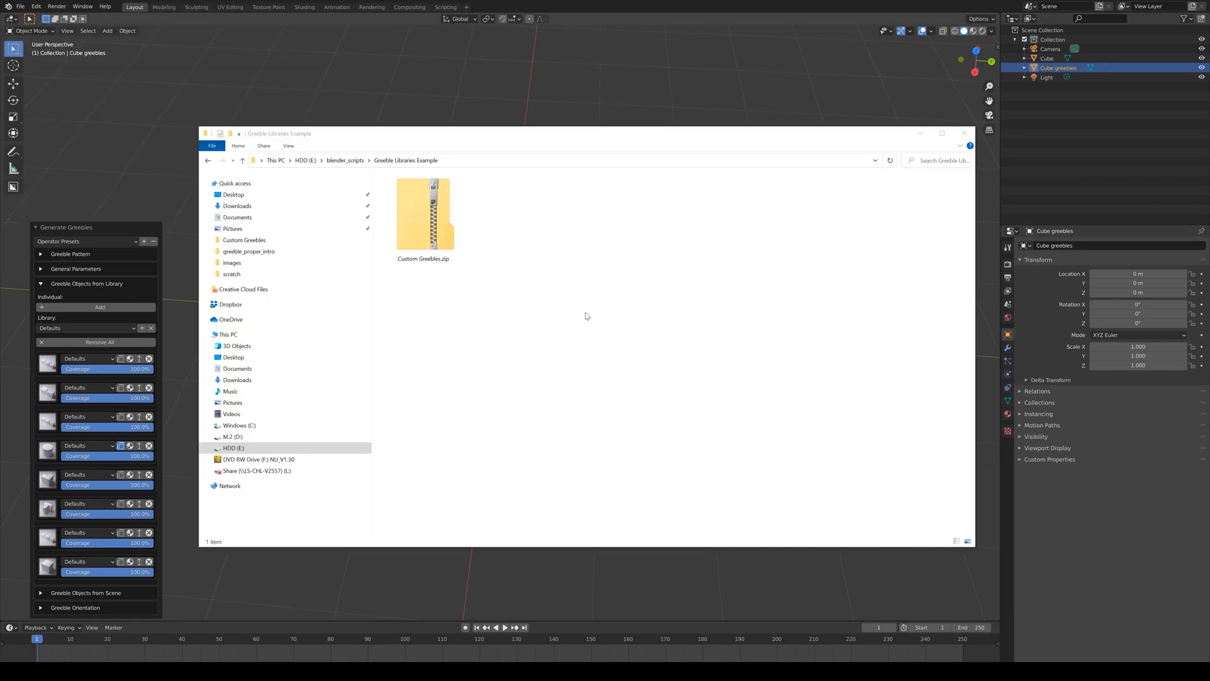
Extract Custom Greebles.zip into the Greeble Libraries Example folder and open the inner Custom Greebles folder.
{"action": "left_click", "coordinate": [587, 316]}
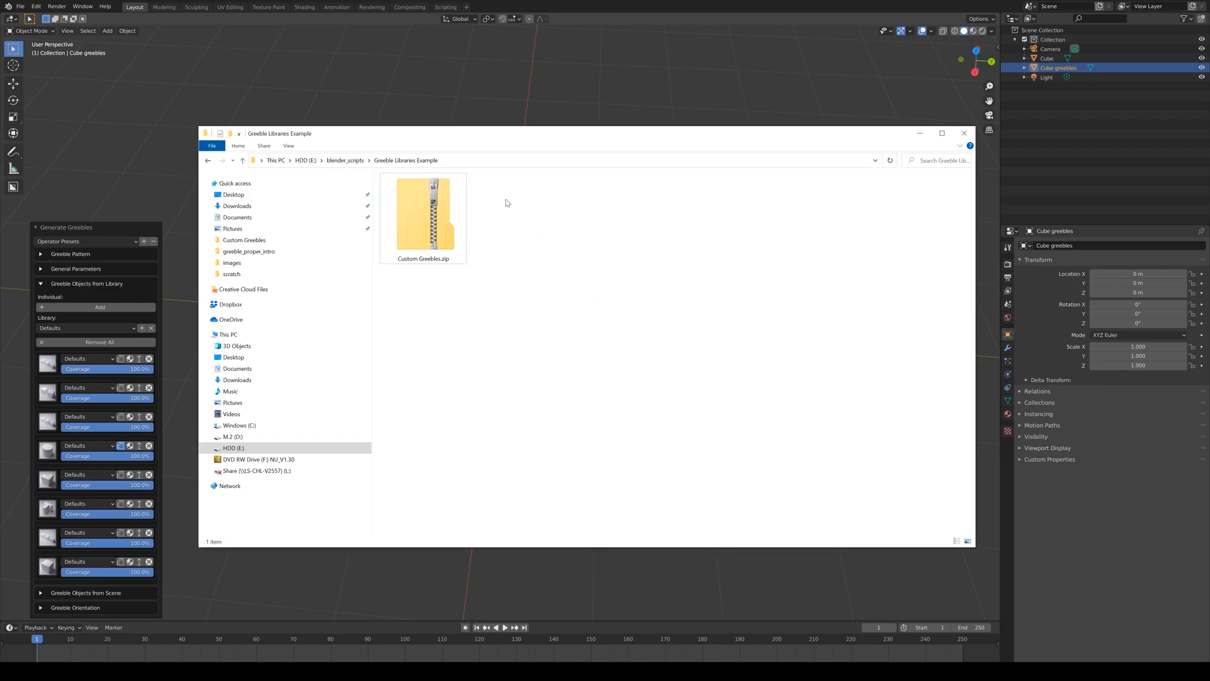
{"action": "left_click", "coordinate": [428, 220]}
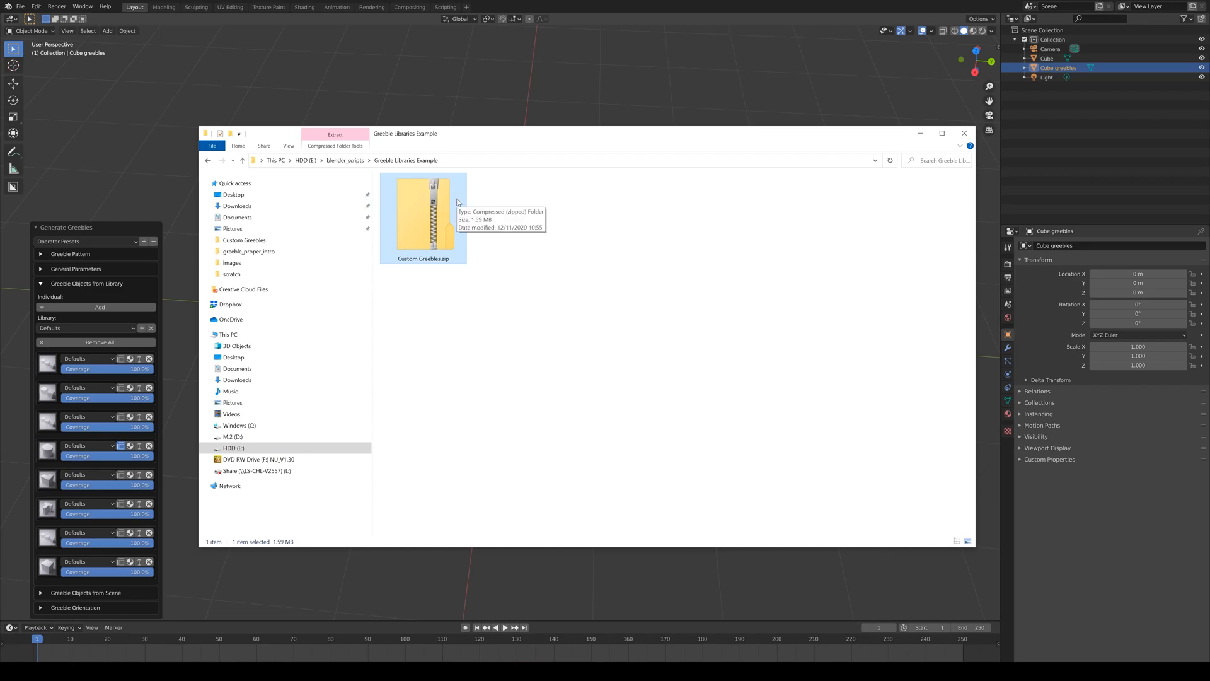
{"action": "right_click", "coordinate": [424, 212]}
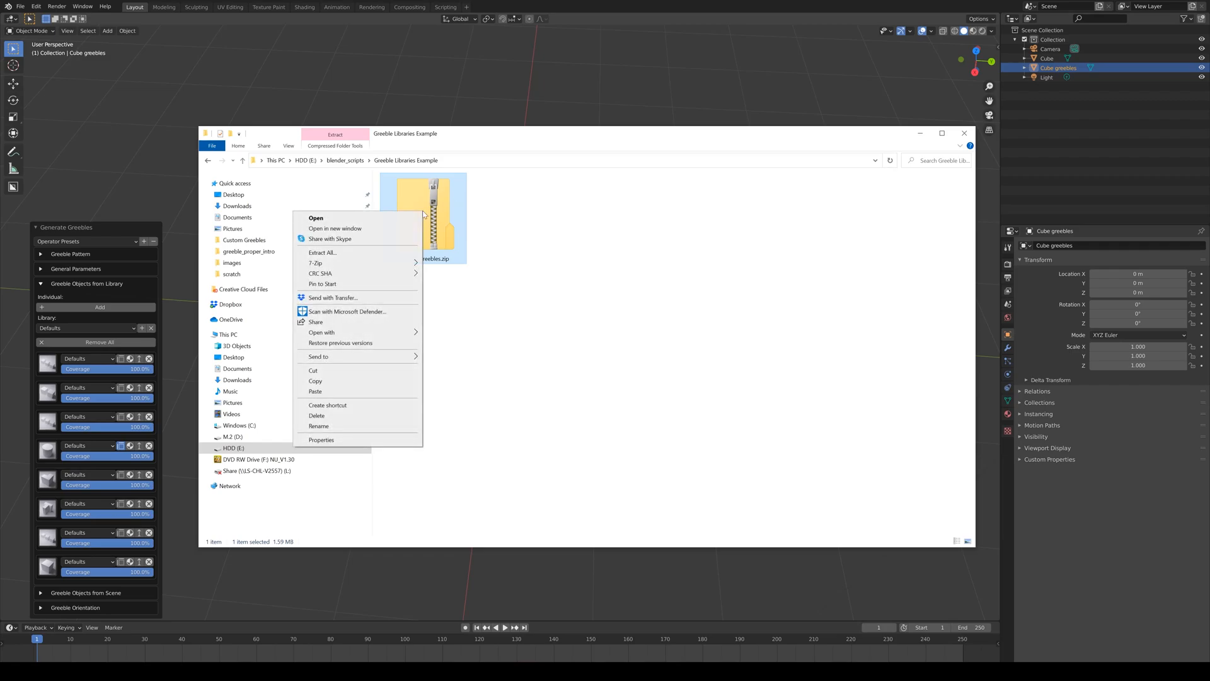
{"action": "left_click", "coordinate": [353, 254]}
{"action": "left_click", "coordinate": [698, 434]}
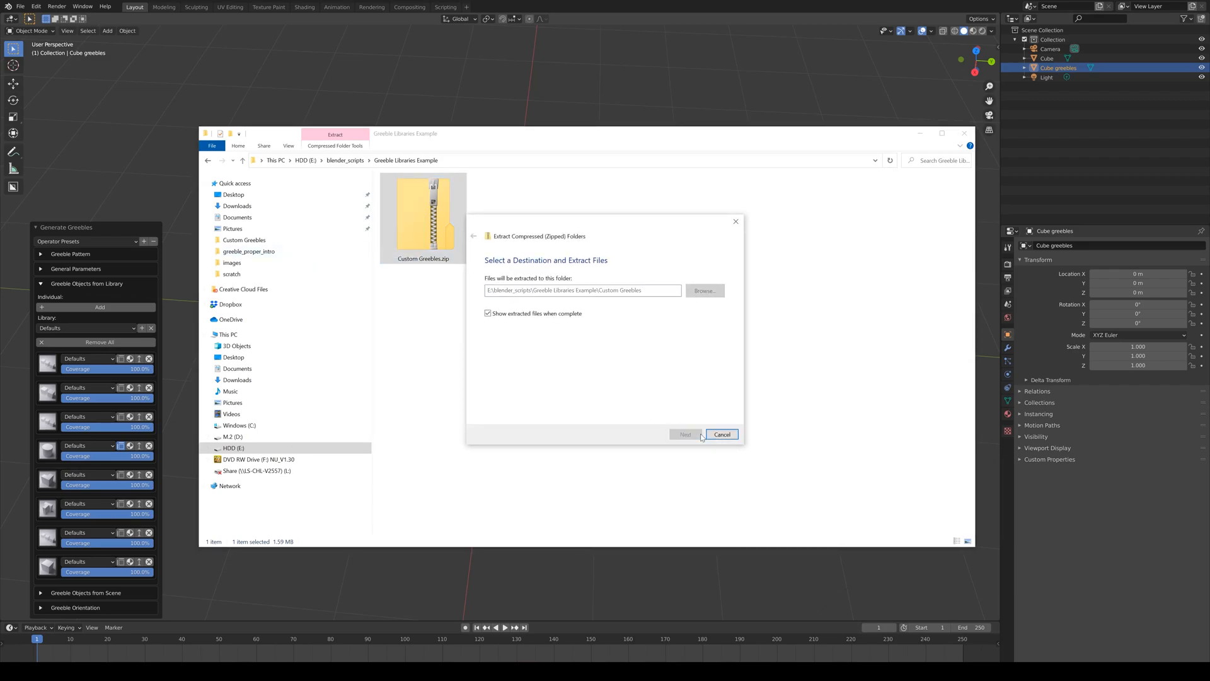
{"action": "left_click", "coordinate": [430, 219]}
{"action": "double_click", "coordinate": [430, 217]}
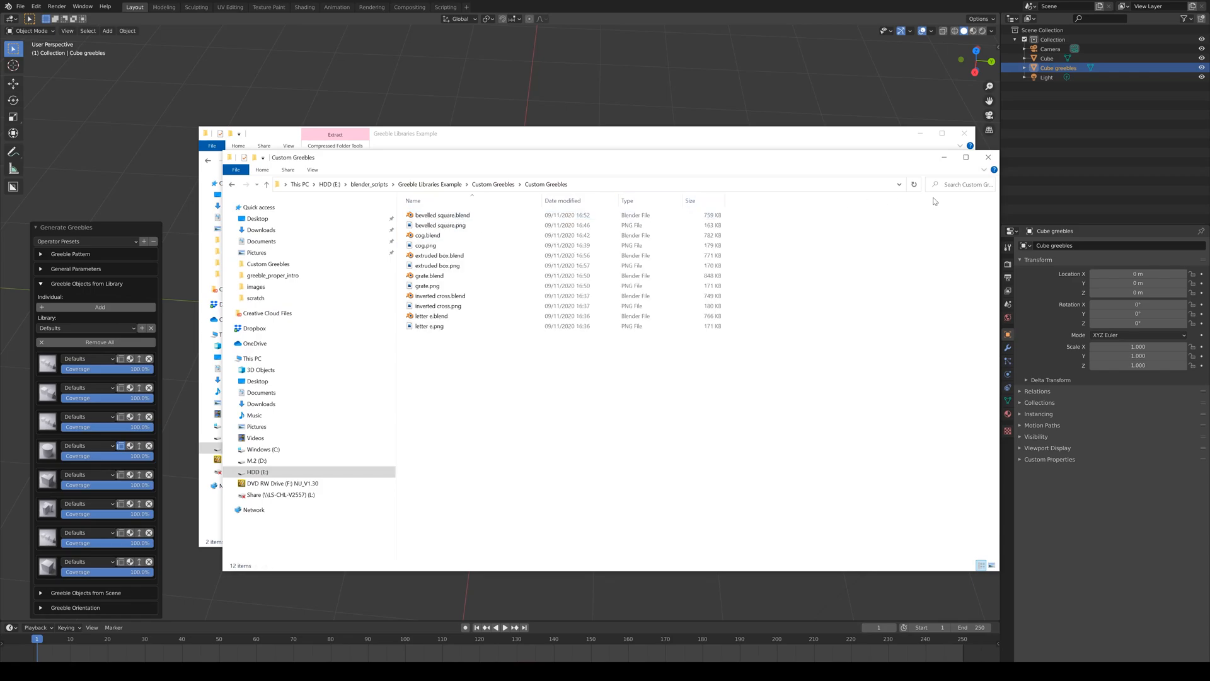
Show the Custom Greebles files as extra large icons and examine how each .blend file pairs with its PNG preview.
{"action": "left_click", "coordinate": [309, 170]}
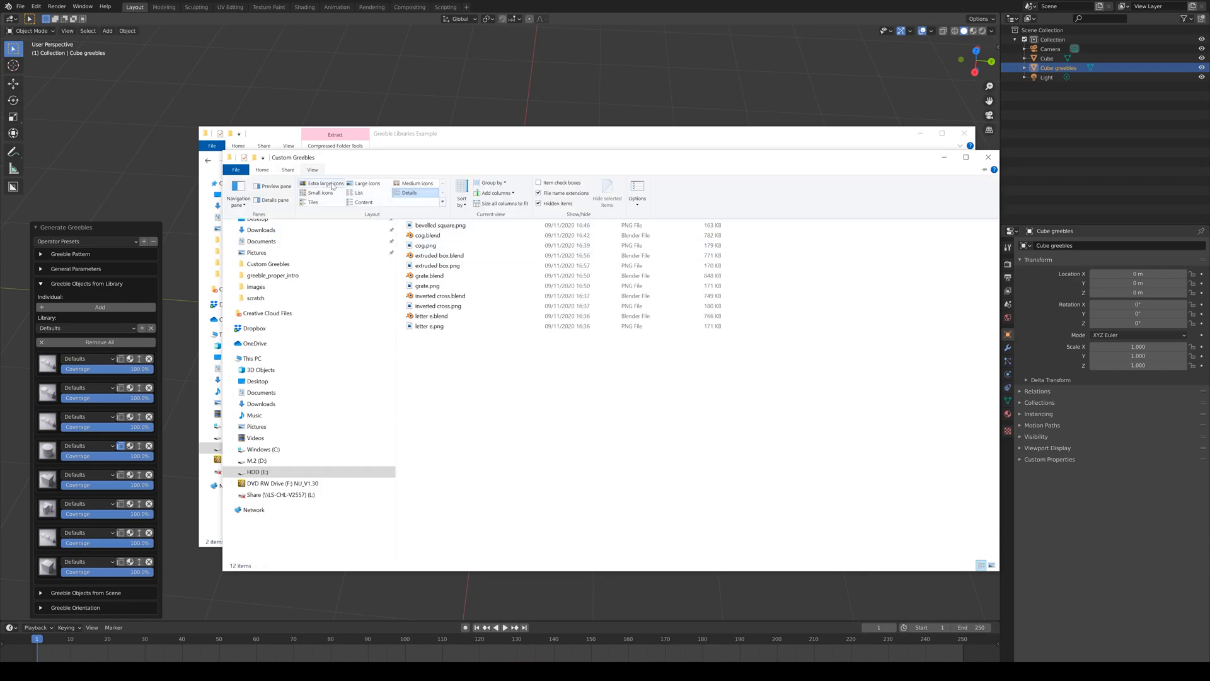
{"action": "left_click", "coordinate": [326, 183]}
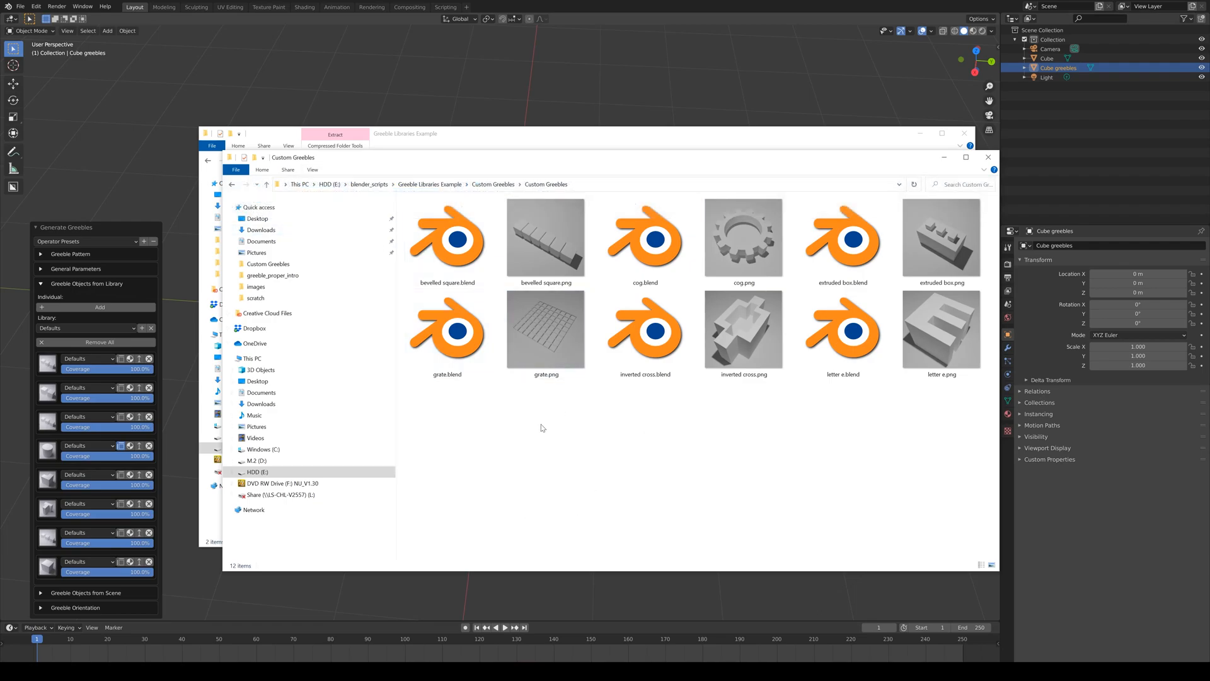
{"action": "left_click", "coordinate": [449, 246]}
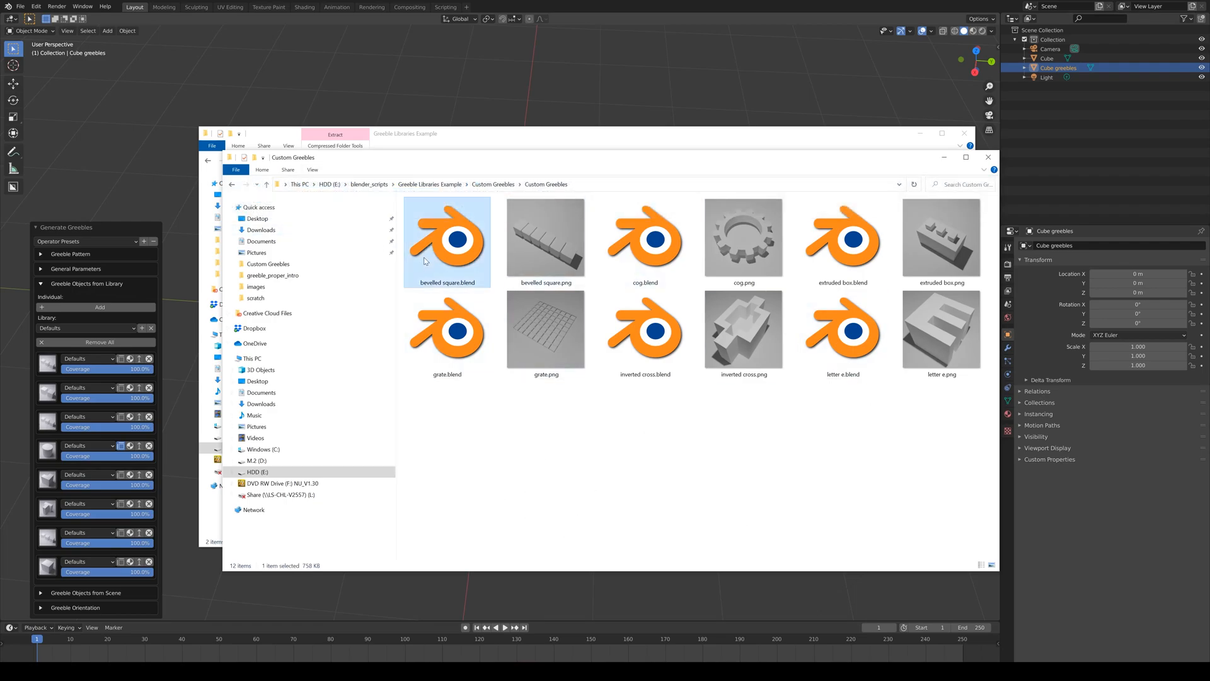
{"action": "left_click", "coordinate": [546, 252]}
{"action": "left_click", "coordinate": [668, 260]}
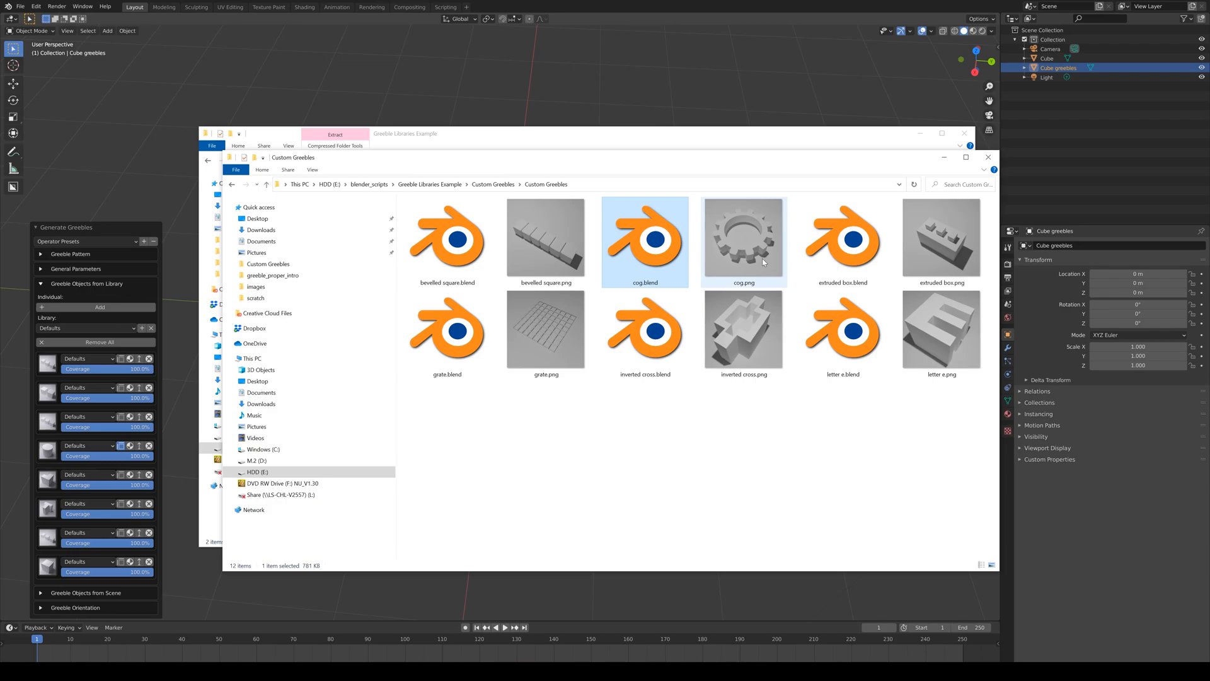
{"action": "left_click", "coordinate": [740, 272]}
{"action": "left_click", "coordinate": [855, 264]}
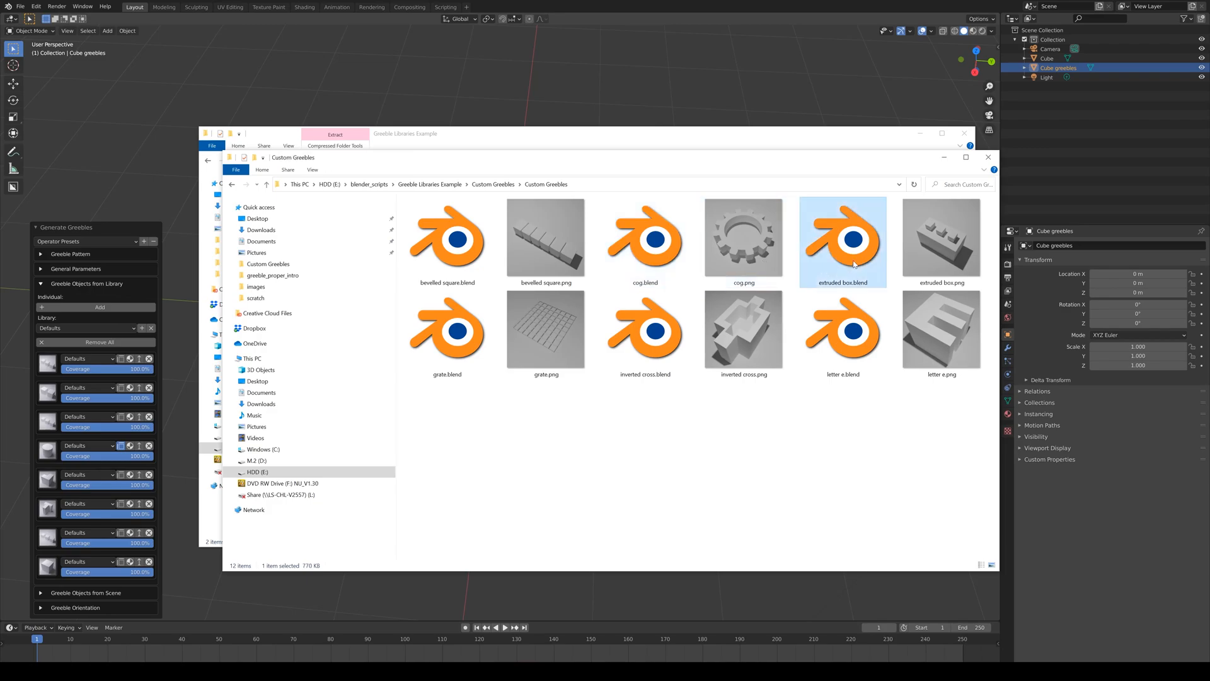
{"action": "left_click", "coordinate": [946, 264]}
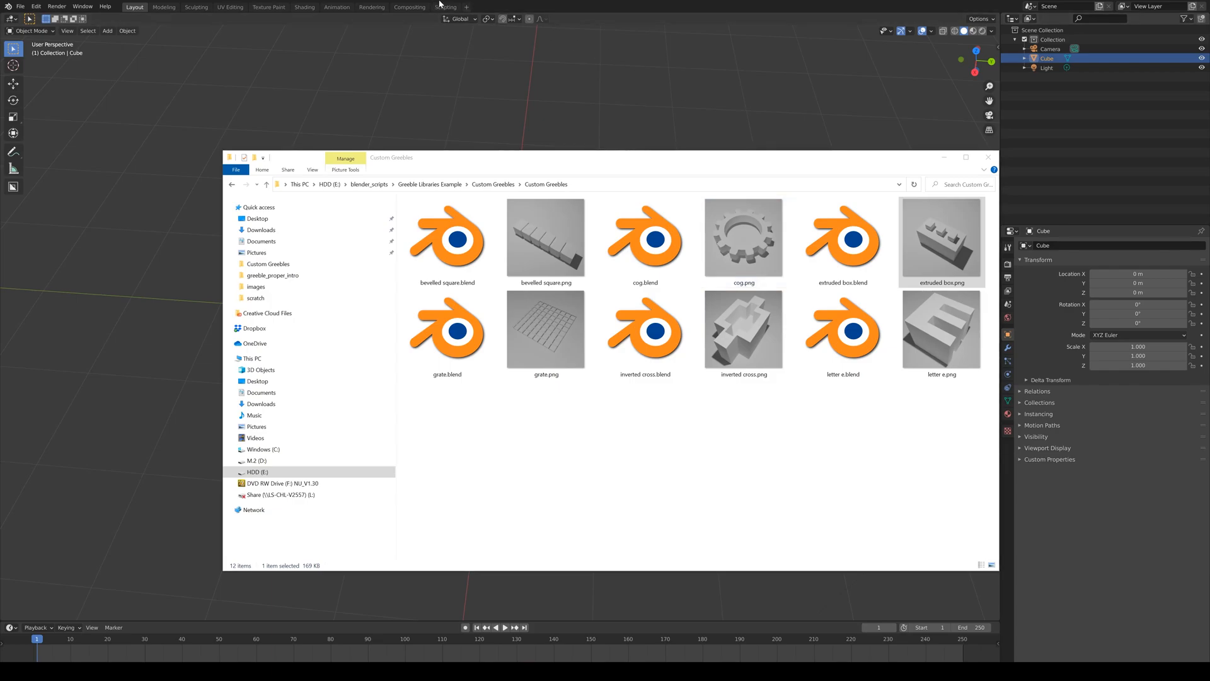
Switch to Blender and show the preferences of the Generate Plates with Greebles add-on by searching for "Plat".
{"action": "left_click", "coordinate": [521, 3]}
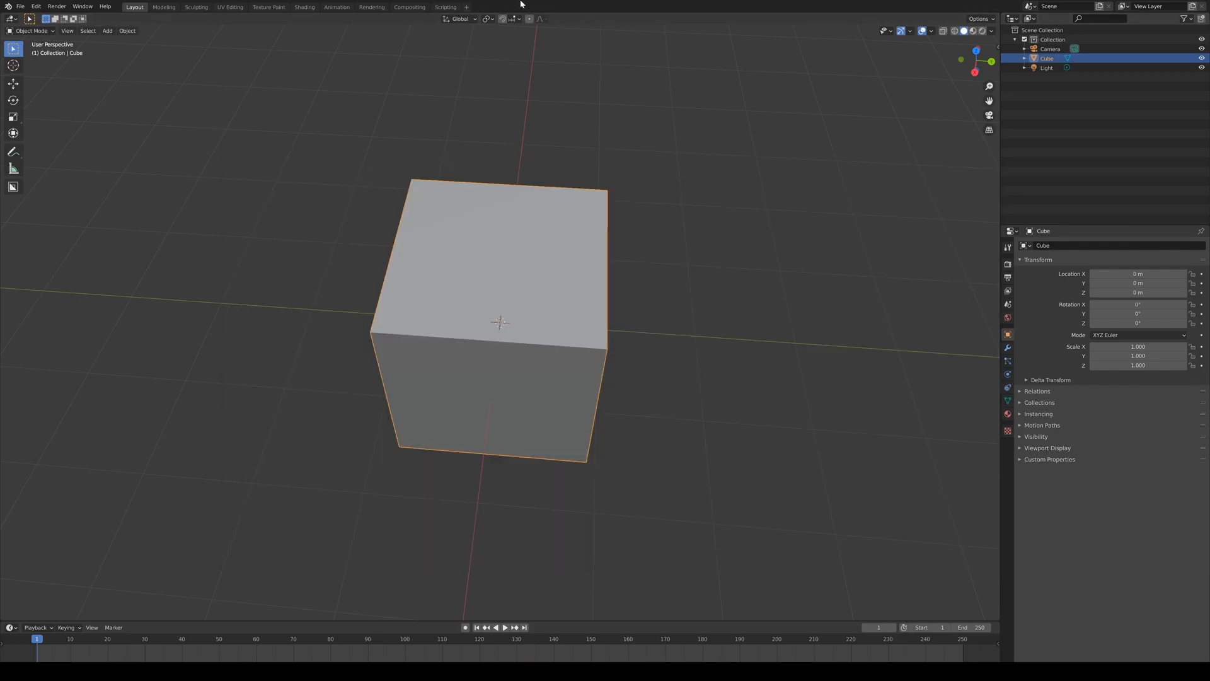
{"action": "left_click", "coordinate": [40, 7]}
{"action": "left_click", "coordinate": [81, 143]}
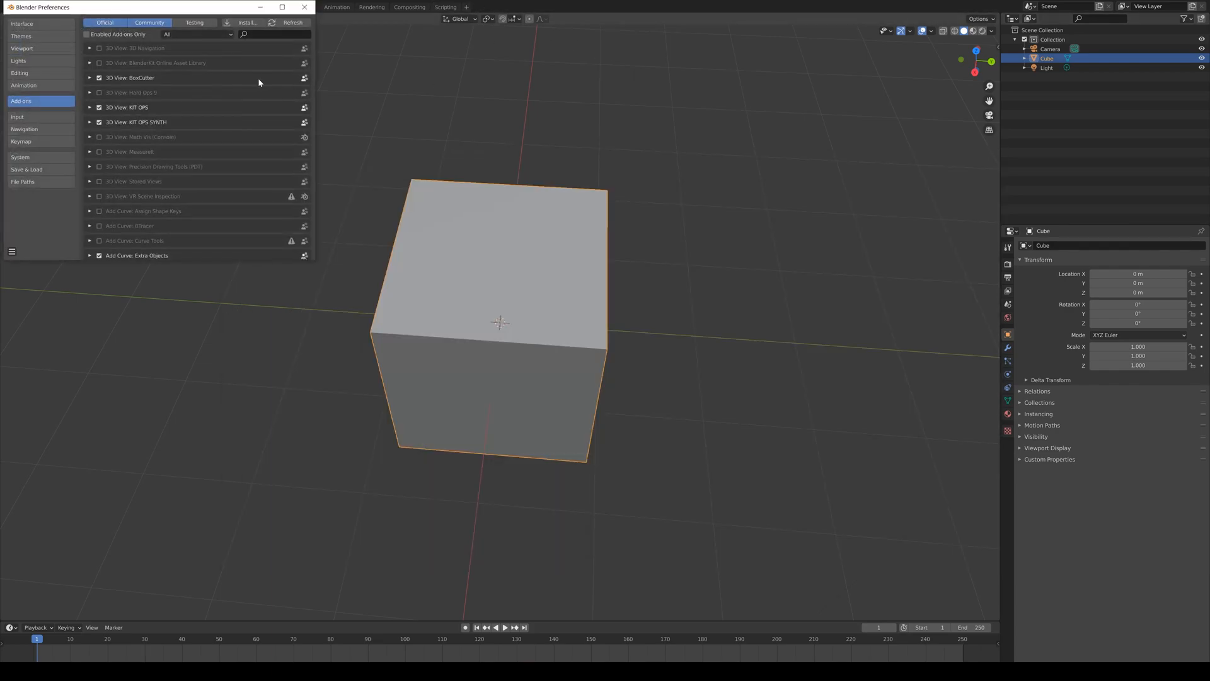
{"action": "left_click", "coordinate": [263, 35]}
{"action": "type", "text": "Plat"}
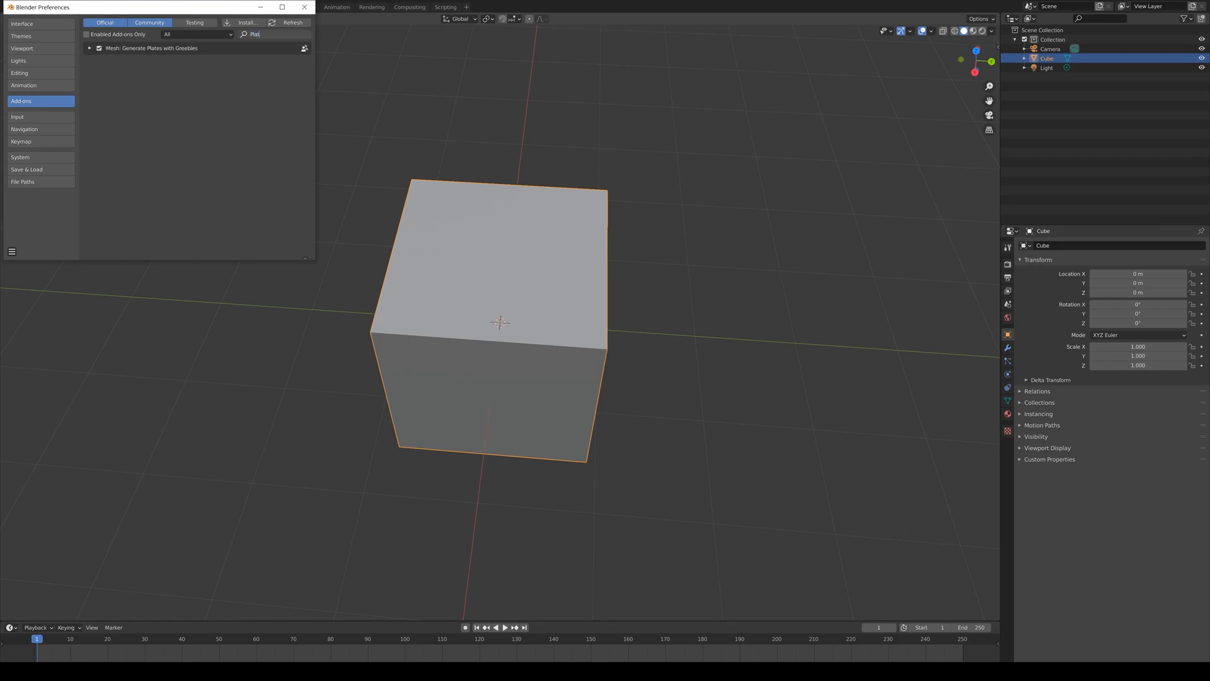
{"action": "key", "text": "Return"}
{"action": "left_click", "coordinate": [90, 50]}
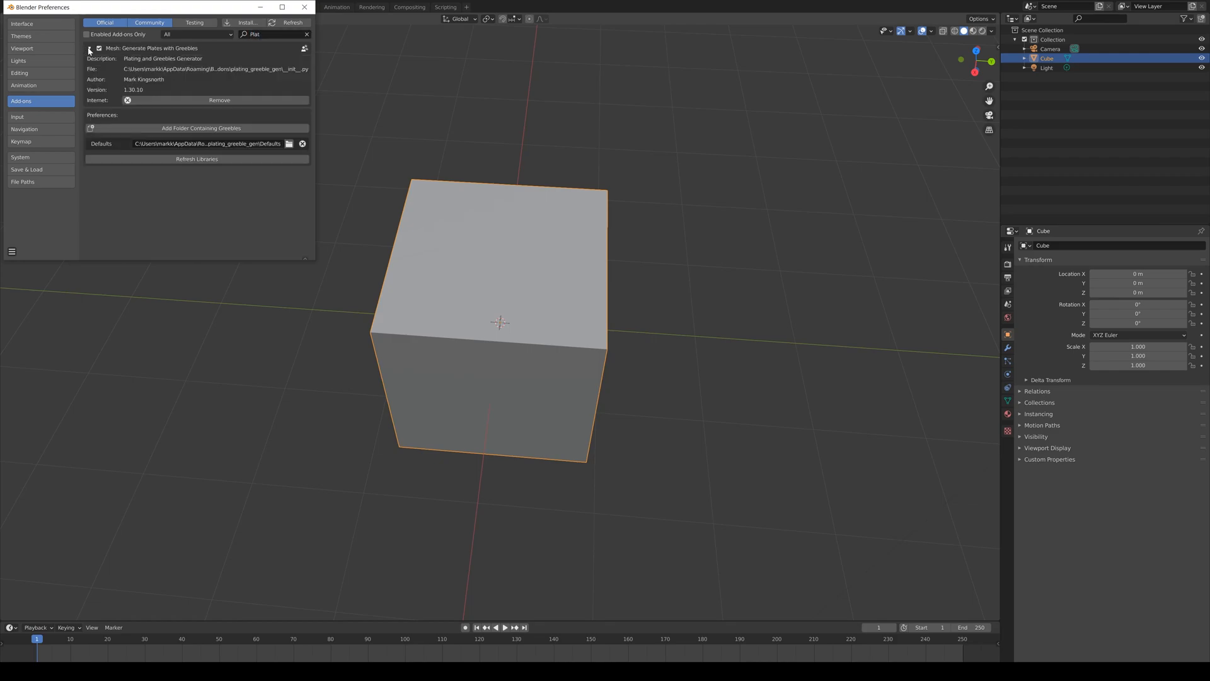
Add E:\blender_scripts\Greeble Libraries Example\Custom Greebles\Custom Greebles as a greeble folder, refresh the libraries and close the preferences.
{"action": "left_click", "coordinate": [251, 131]}
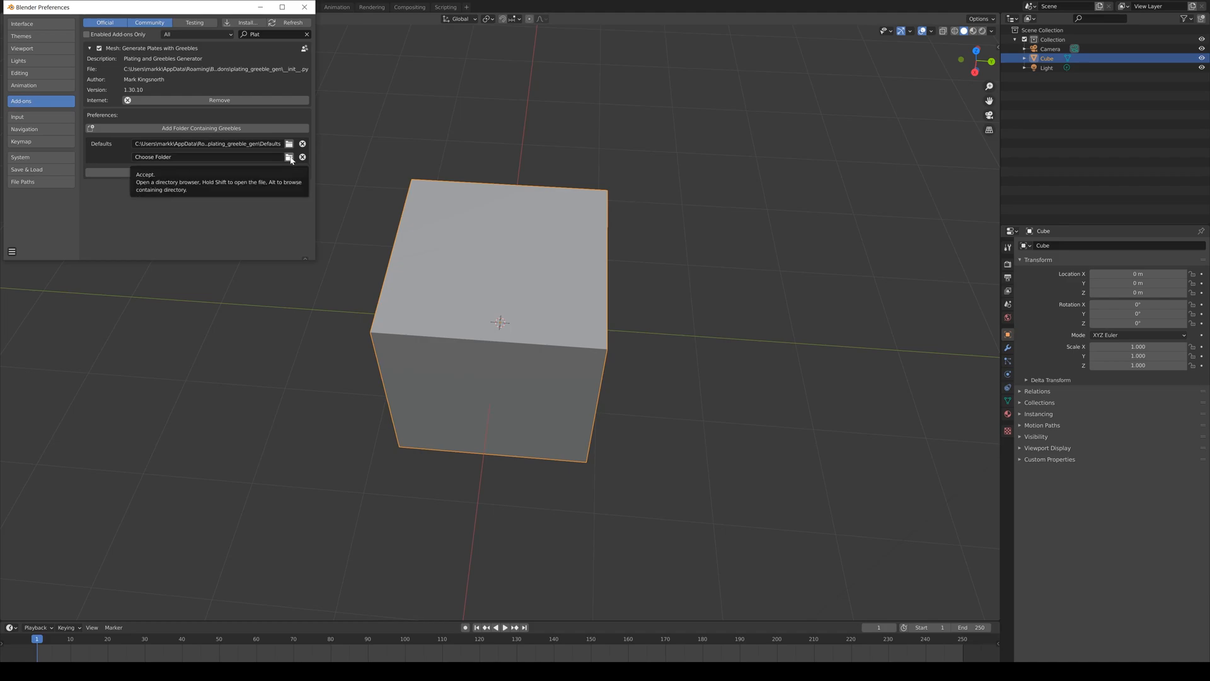
{"action": "left_click", "coordinate": [289, 158]}
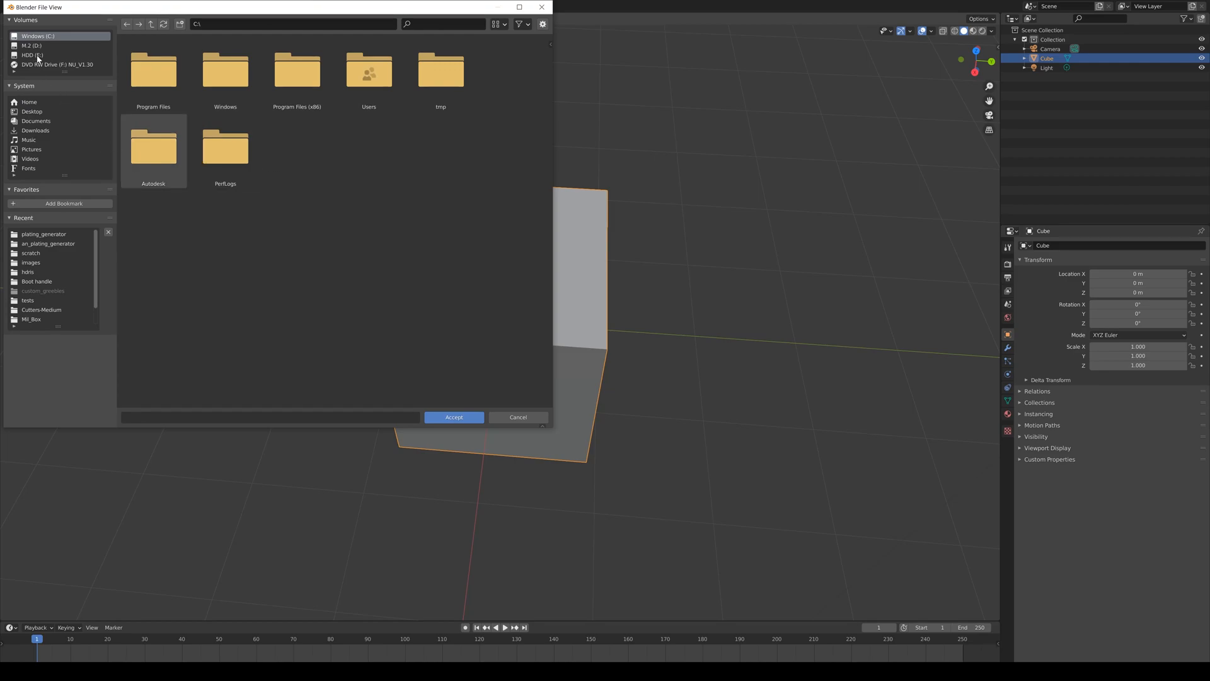
{"action": "left_click", "coordinate": [35, 55]}
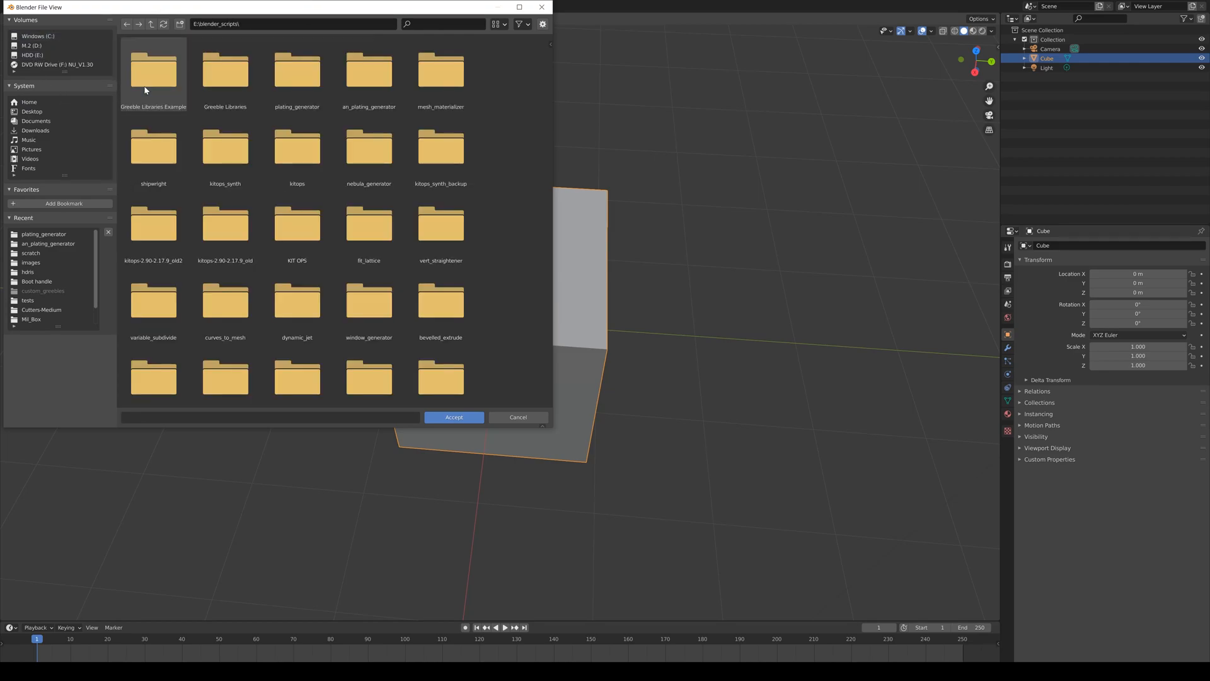
{"action": "double_click", "coordinate": [155, 96]}
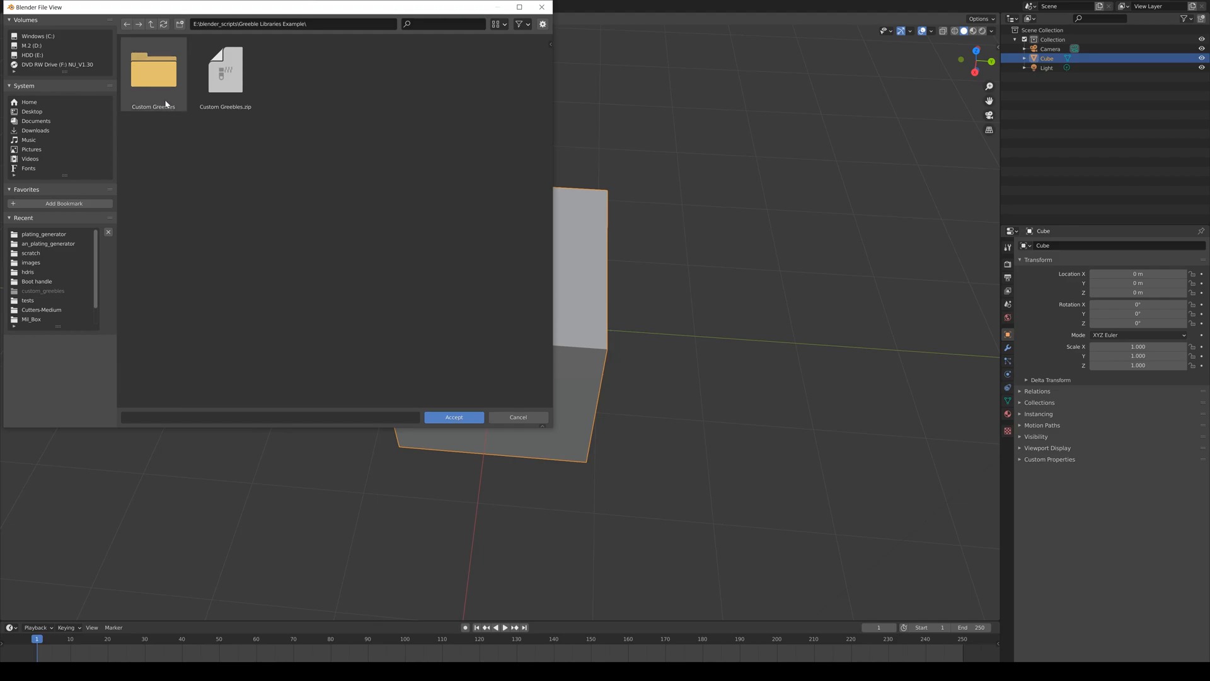
{"action": "left_click", "coordinate": [156, 85]}
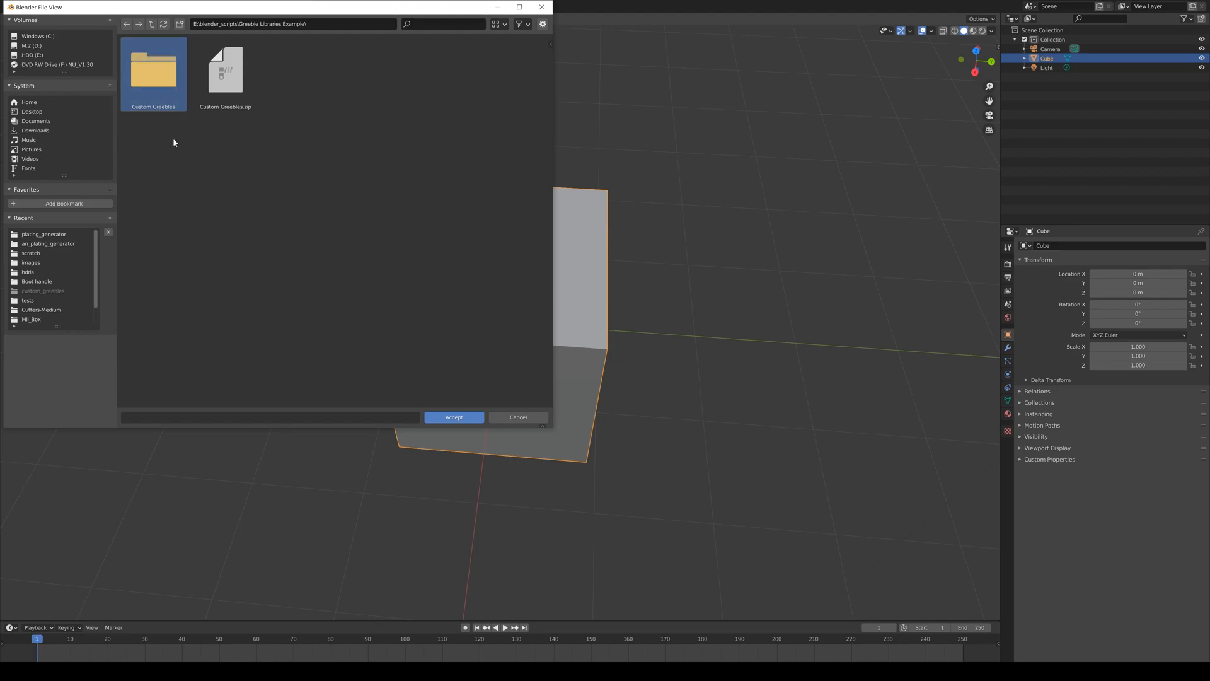
{"action": "double_click", "coordinate": [158, 74]}
{"action": "double_click", "coordinate": [158, 77]}
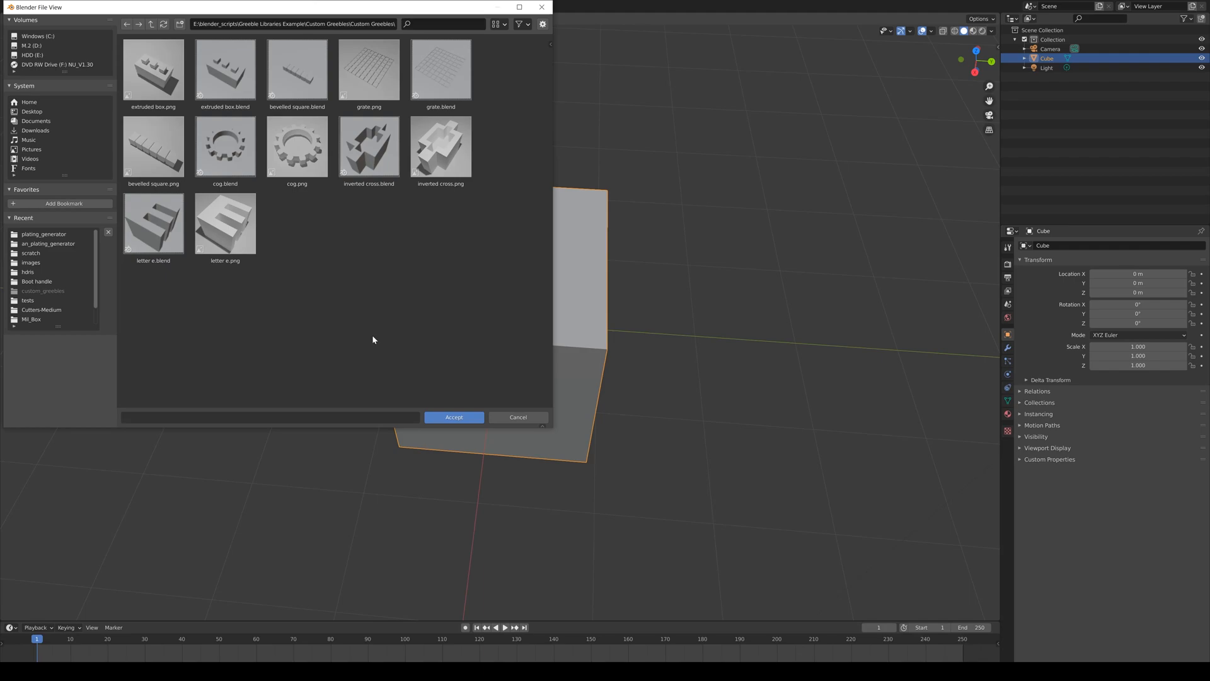
{"action": "left_click", "coordinate": [473, 419]}
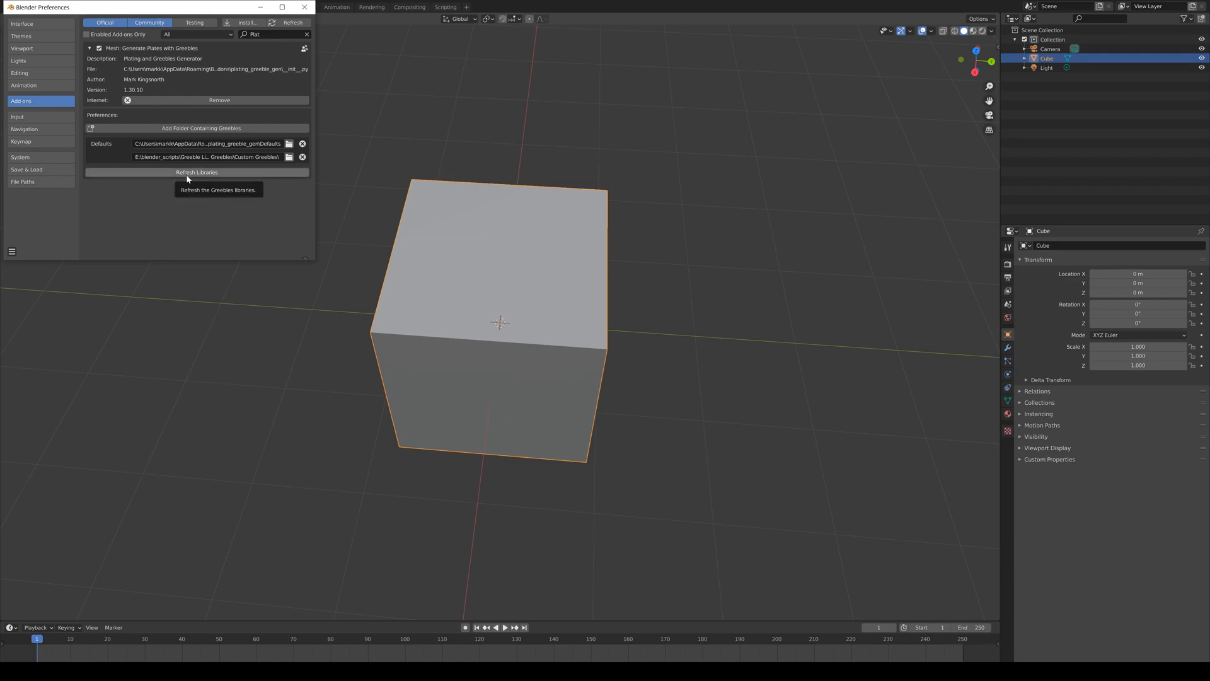
{"action": "left_click", "coordinate": [232, 175]}
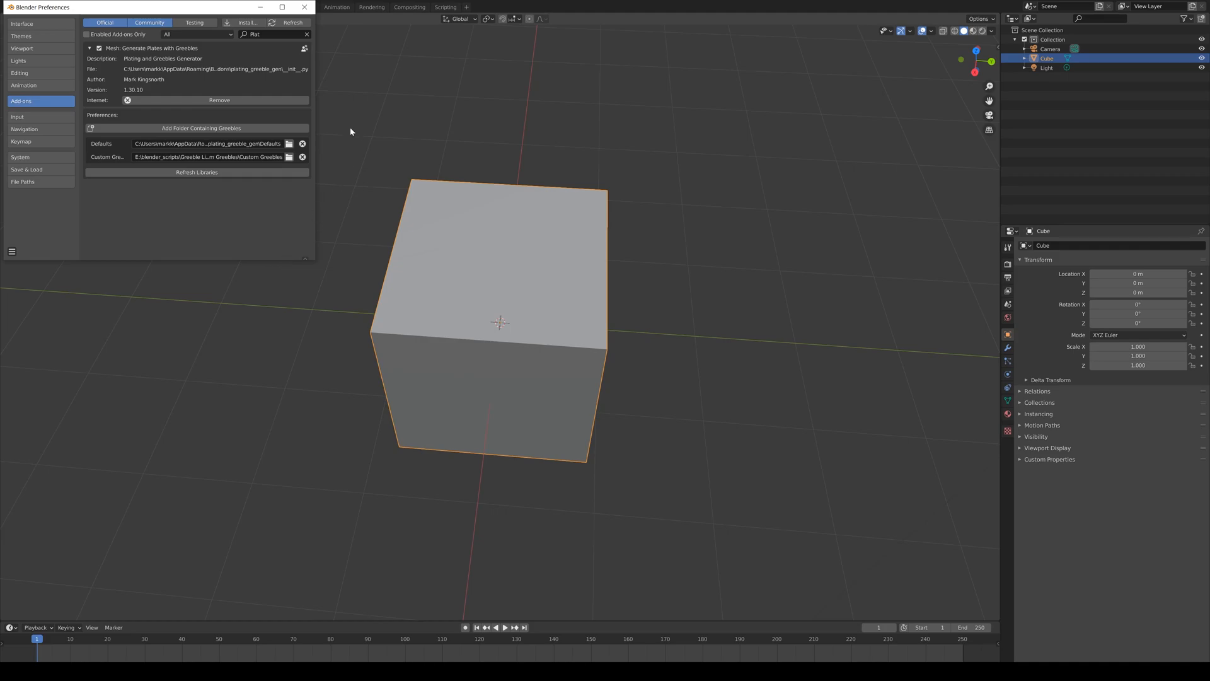
{"action": "left_click", "coordinate": [304, 7]}
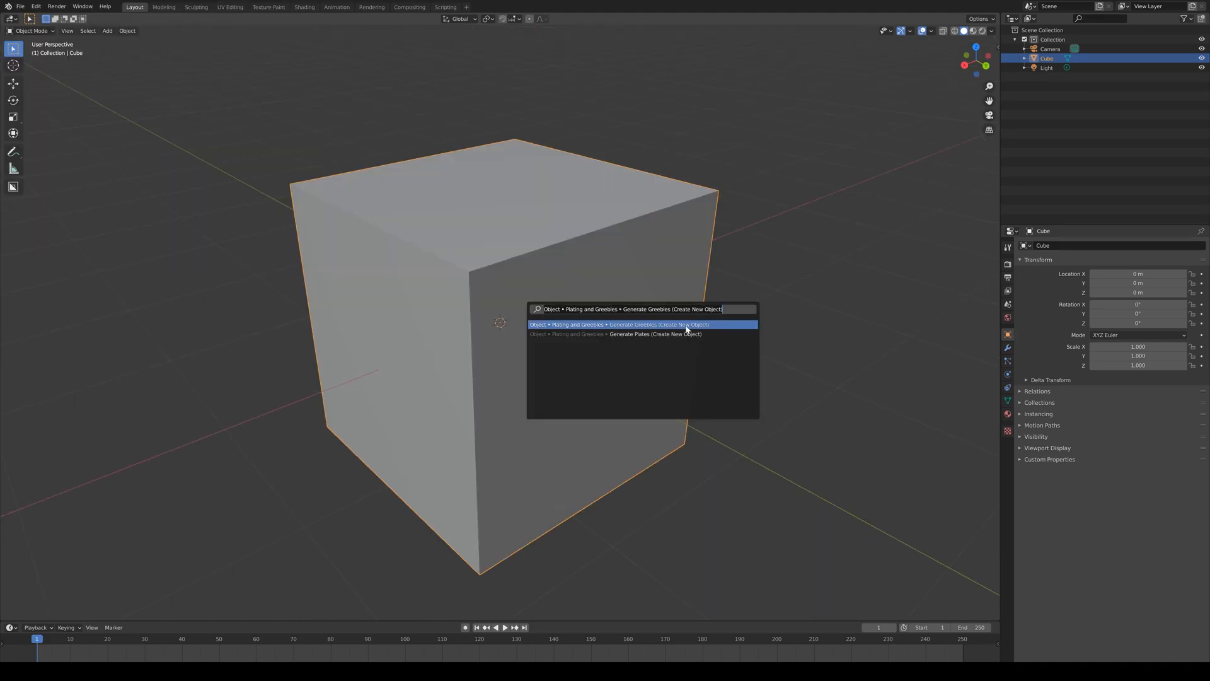
Run Generate Greebles (Create New Object) on the cube and add the whole Custom Greebles library to its greeble objects.
{"action": "left_click", "coordinate": [686, 325]}
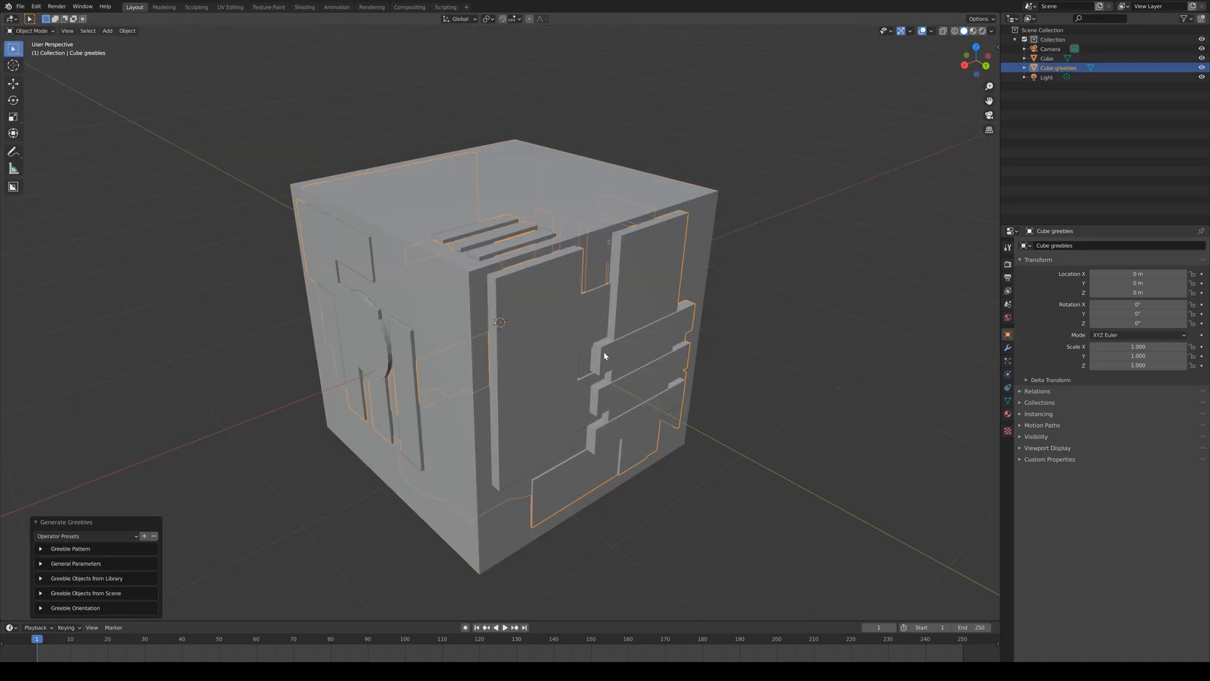
{"action": "left_click", "coordinate": [36, 578]}
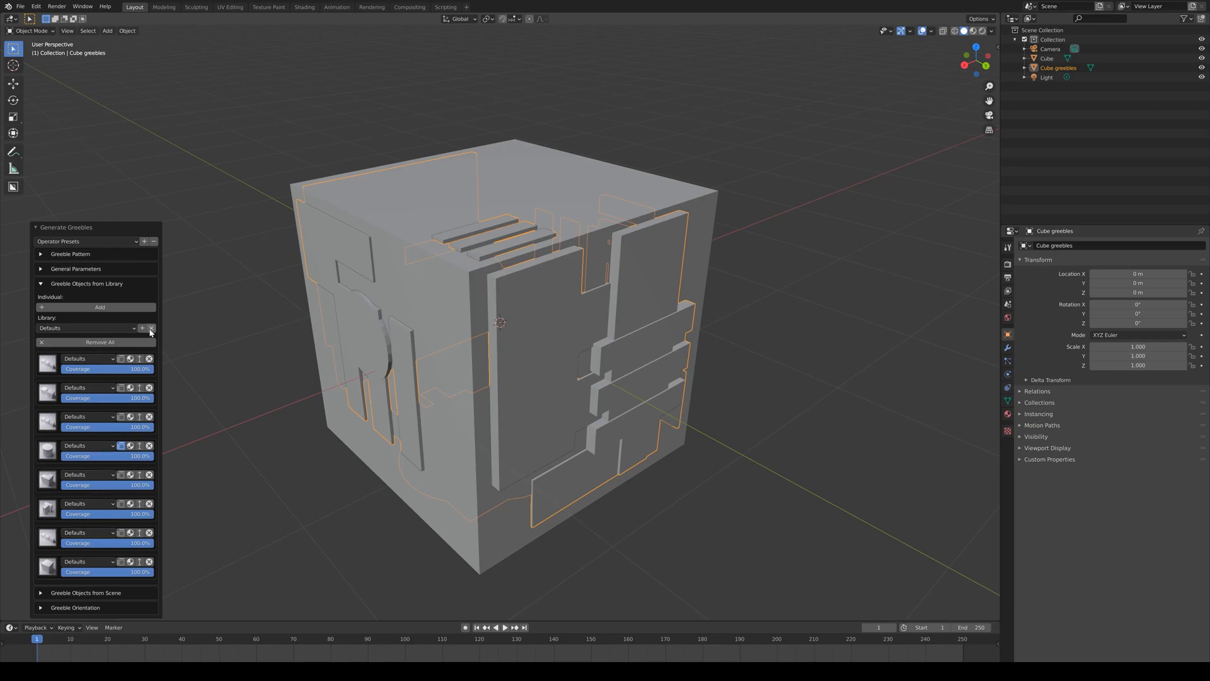
{"action": "left_click", "coordinate": [95, 328]}
{"action": "left_click", "coordinate": [79, 350]}
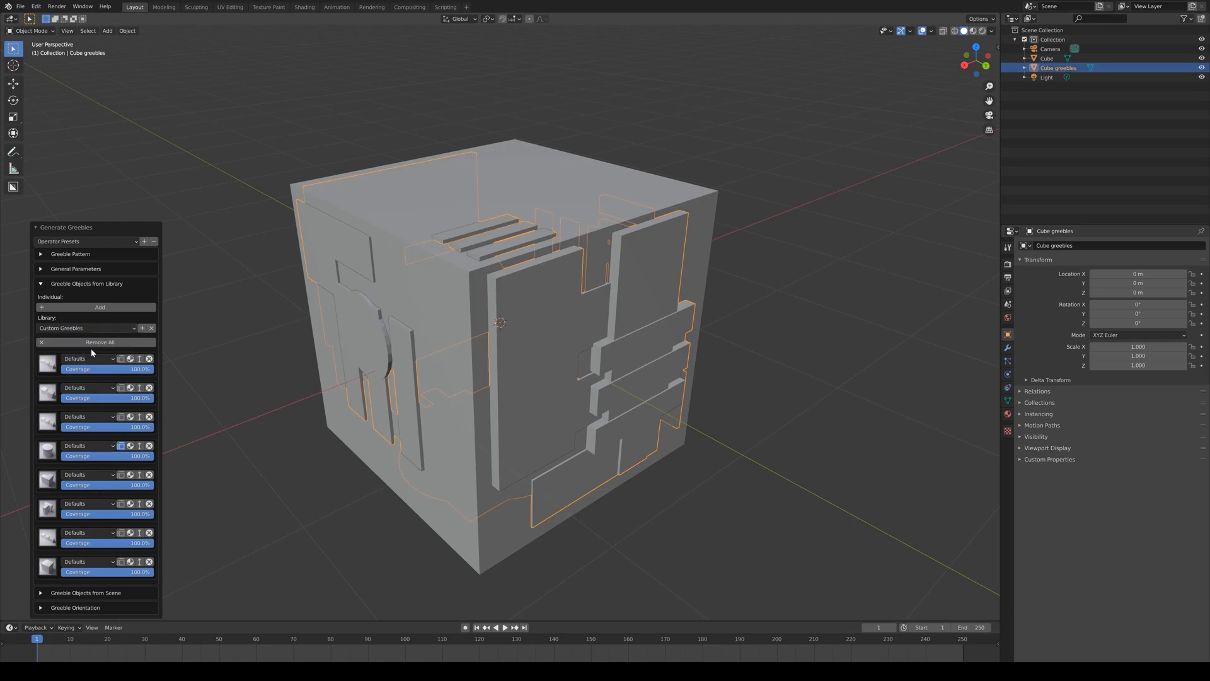
{"action": "left_click", "coordinate": [142, 328]}
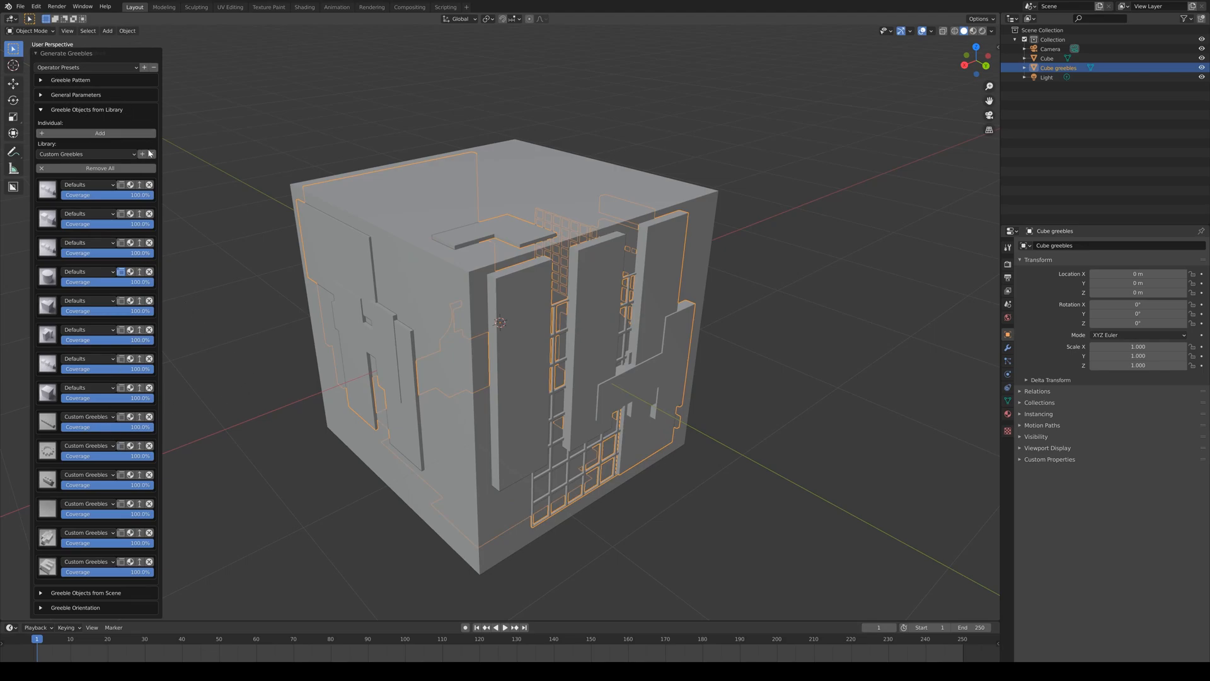
Remove all library greebles and add the entire Hull Details library in their place.
{"action": "left_click", "coordinate": [135, 169]}
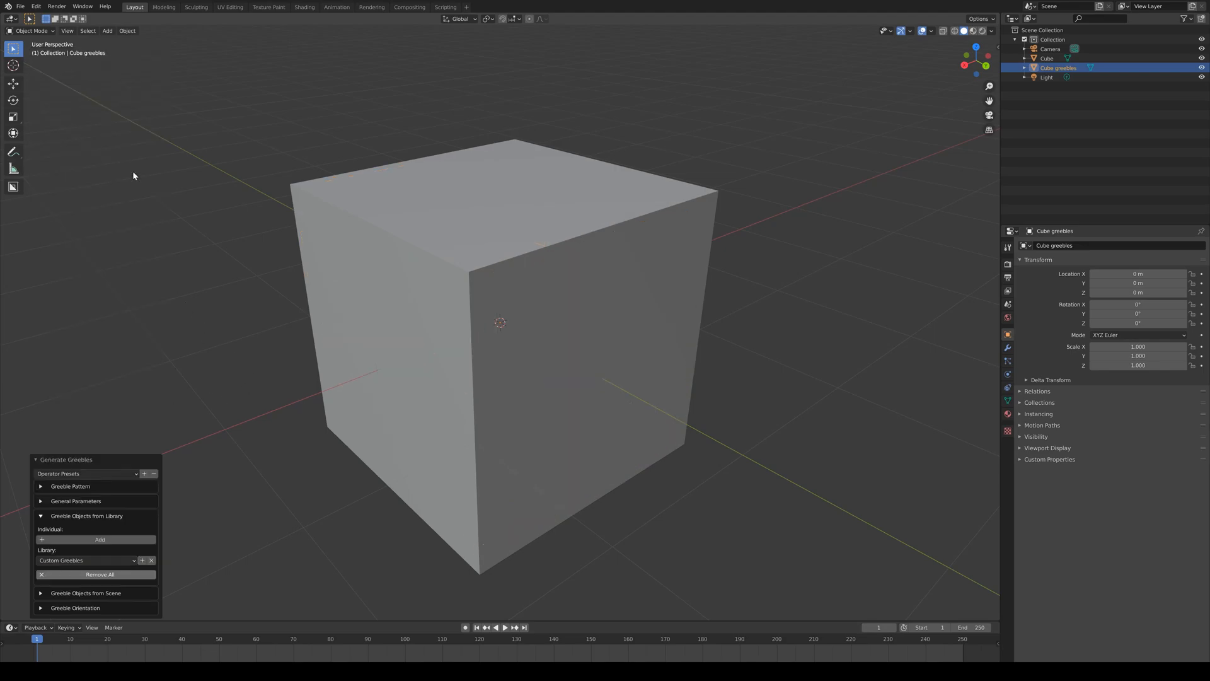
{"action": "left_click", "coordinate": [76, 560]}
{"action": "left_click", "coordinate": [73, 593]}
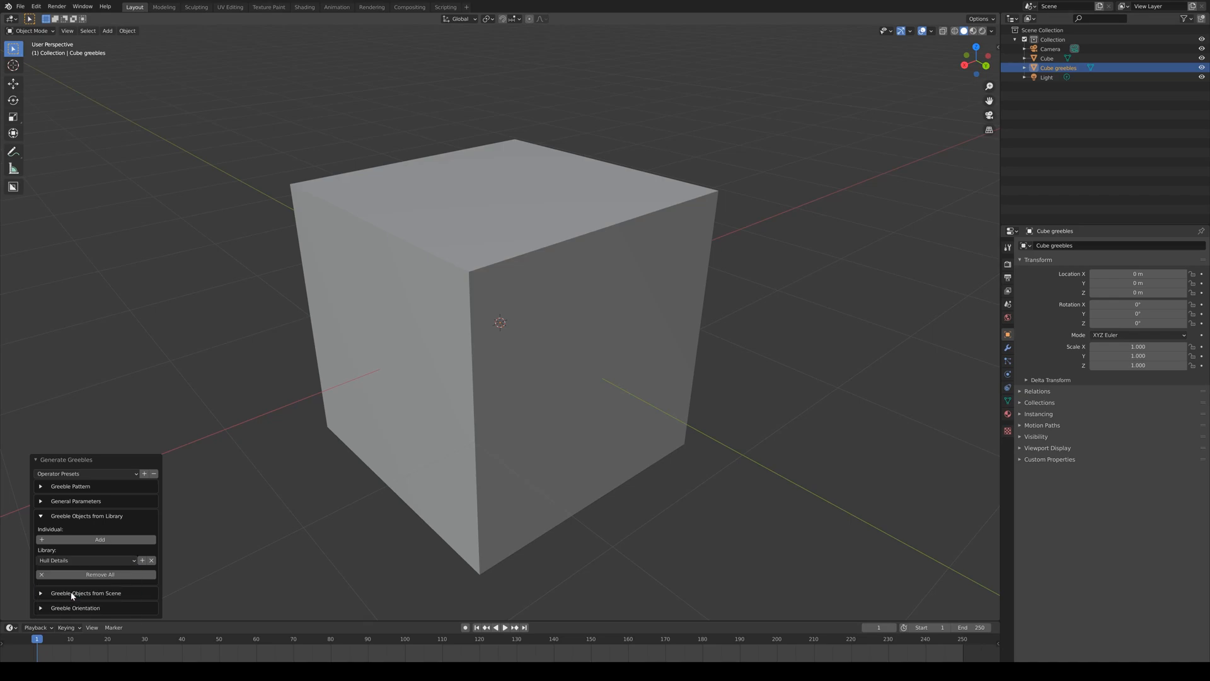
{"action": "left_click", "coordinate": [142, 560]}
Set the greeble pattern type to Non-Overlapping with an overall coverage of 100%.
{"action": "middle_click_drag", "start_coordinate": [333, 306], "coordinate": [386, 336]}
{"action": "left_click", "coordinate": [39, 73]}
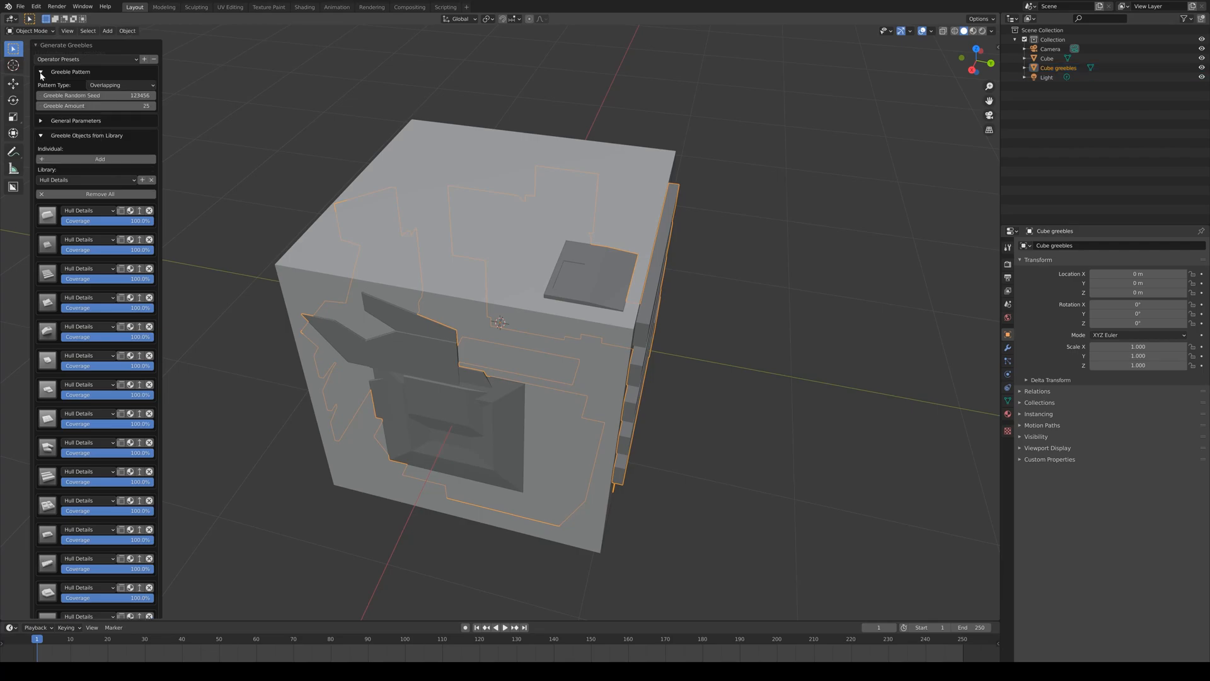
{"action": "left_click", "coordinate": [120, 85]}
{"action": "left_click", "coordinate": [125, 107]}
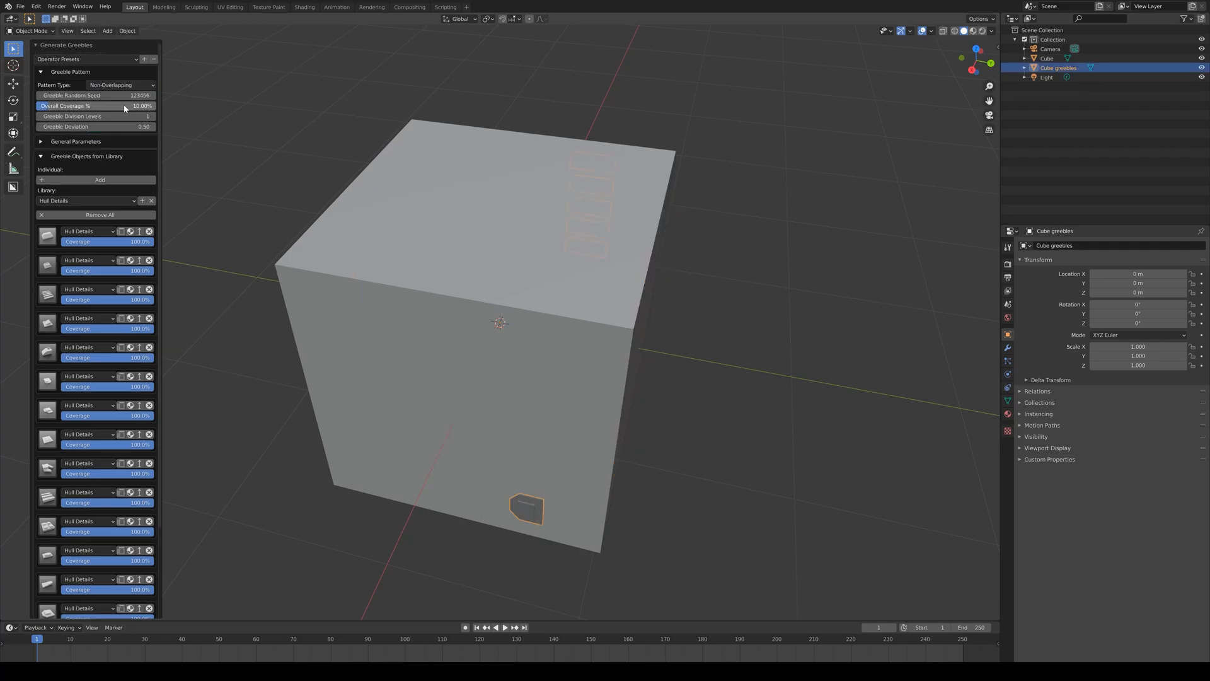
{"action": "left_click_drag", "start_coordinate": [66, 109], "coordinate": [159, 110]}
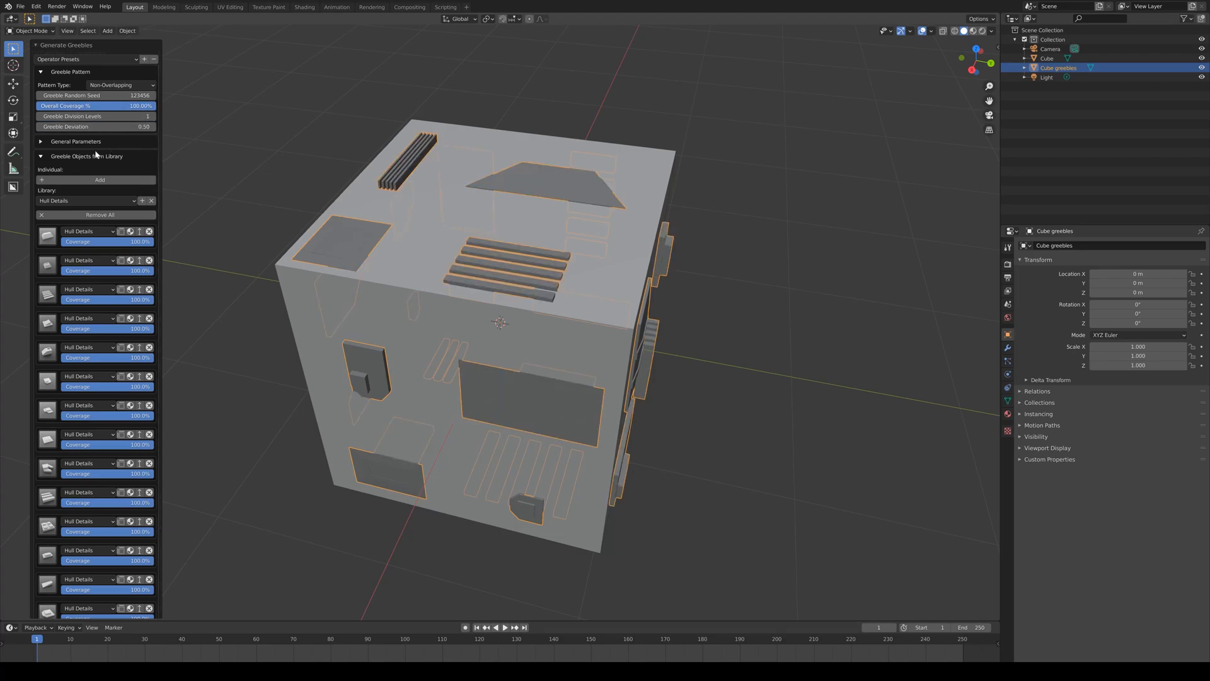
Set the greebles' minimum and maximum width and length to 1.000 and raise the greeble division levels to 2.
{"action": "left_click", "coordinate": [43, 143]}
{"action": "left_click_drag", "start_coordinate": [109, 196], "coordinate": [110, 165]}
{"action": "type", "text": "1"}
{"action": "key", "text": "Return"}
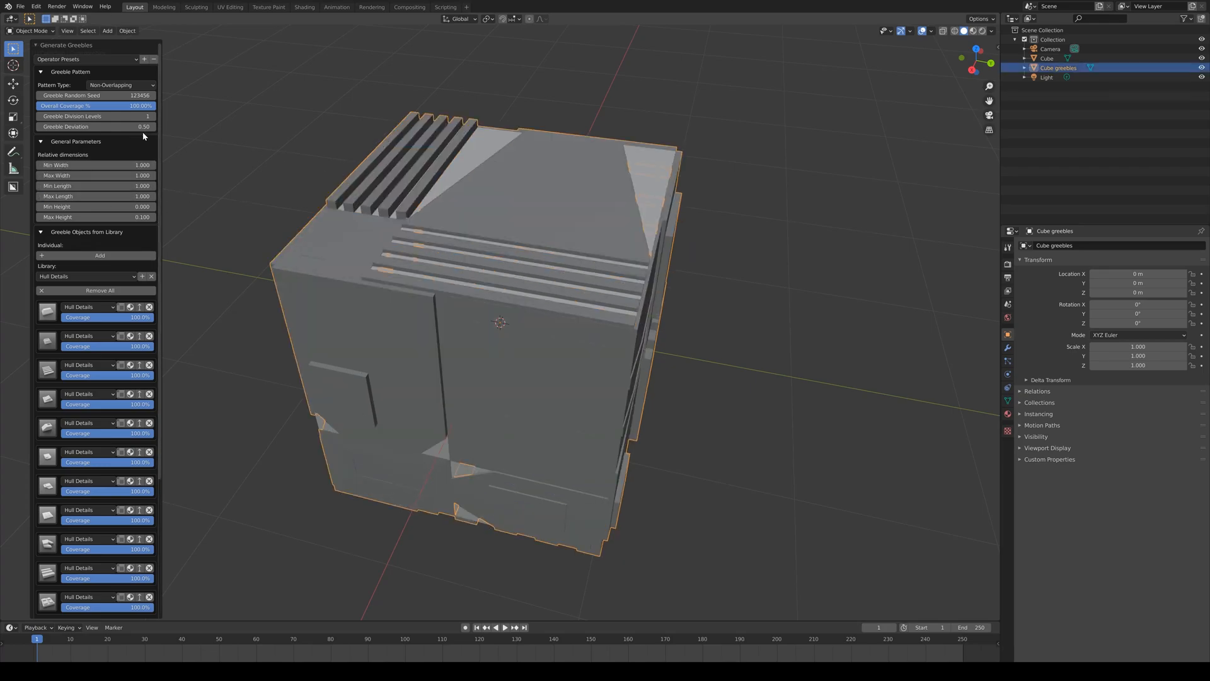
{"action": "left_click", "coordinate": [153, 117]}
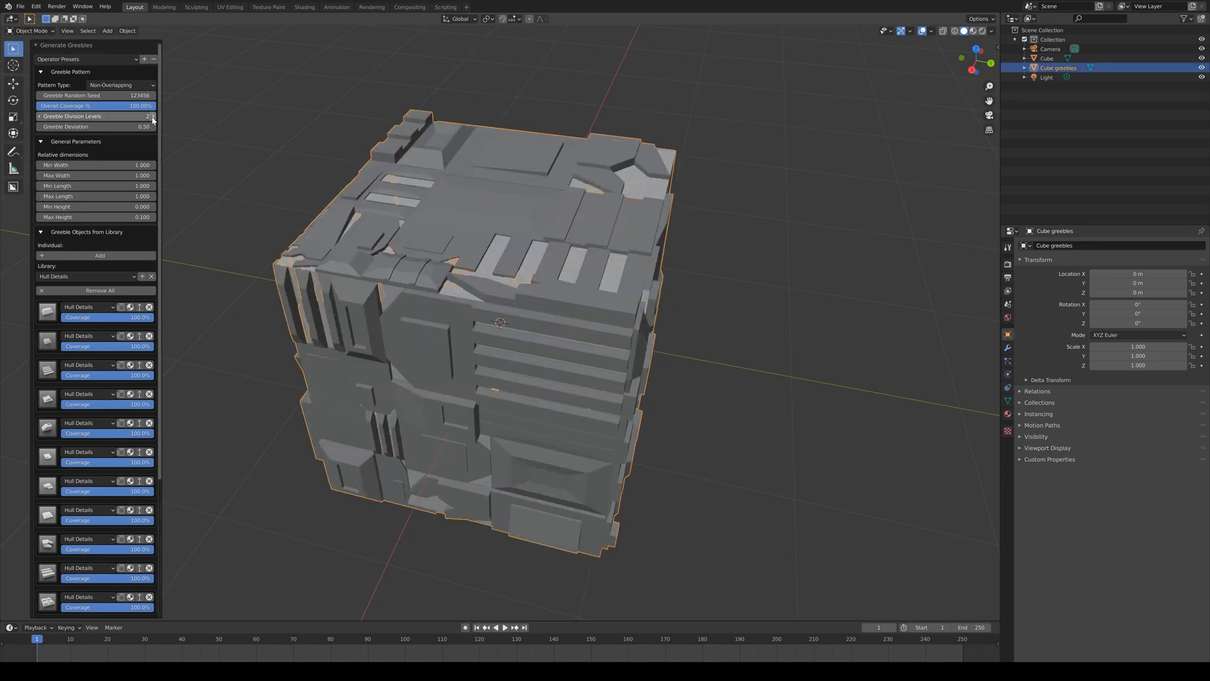
{"action": "left_click_drag", "start_coordinate": [97, 322], "coordinate": [333, 300]}
{"action": "middle_click_drag", "start_coordinate": [333, 300], "coordinate": [388, 305]}
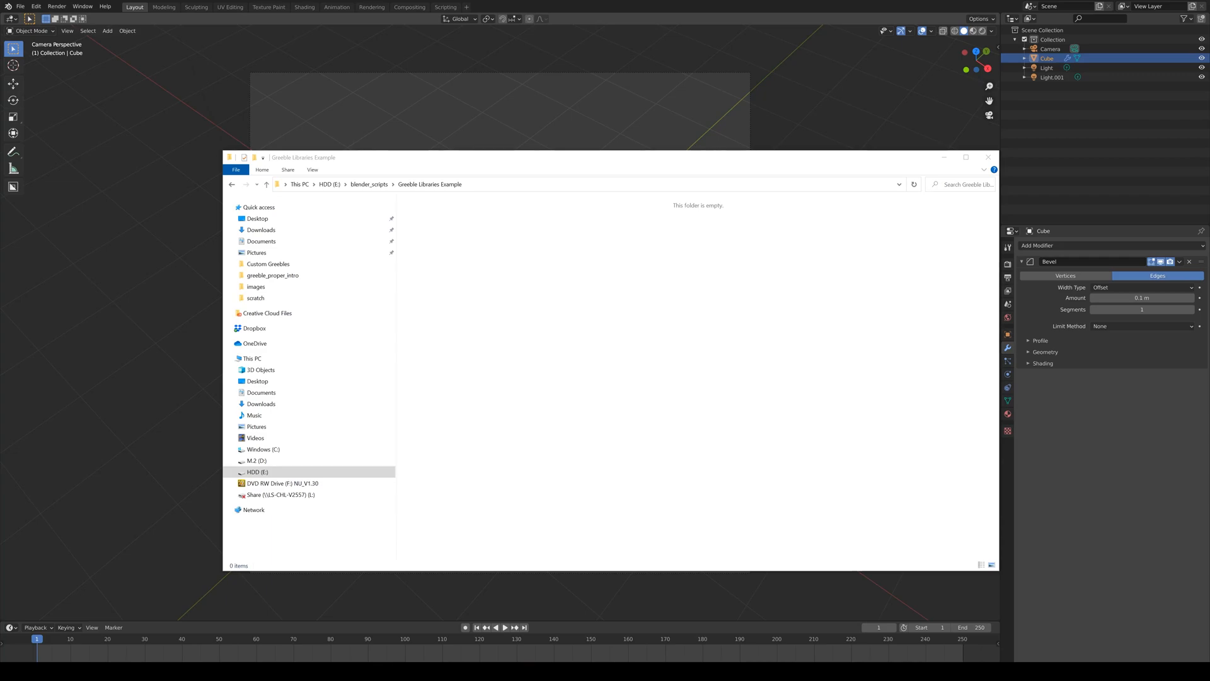
In File Explorer, create a new folder named My Library inside the Greeble Libraries Example folder.
{"action": "left_click", "coordinate": [426, 221]}
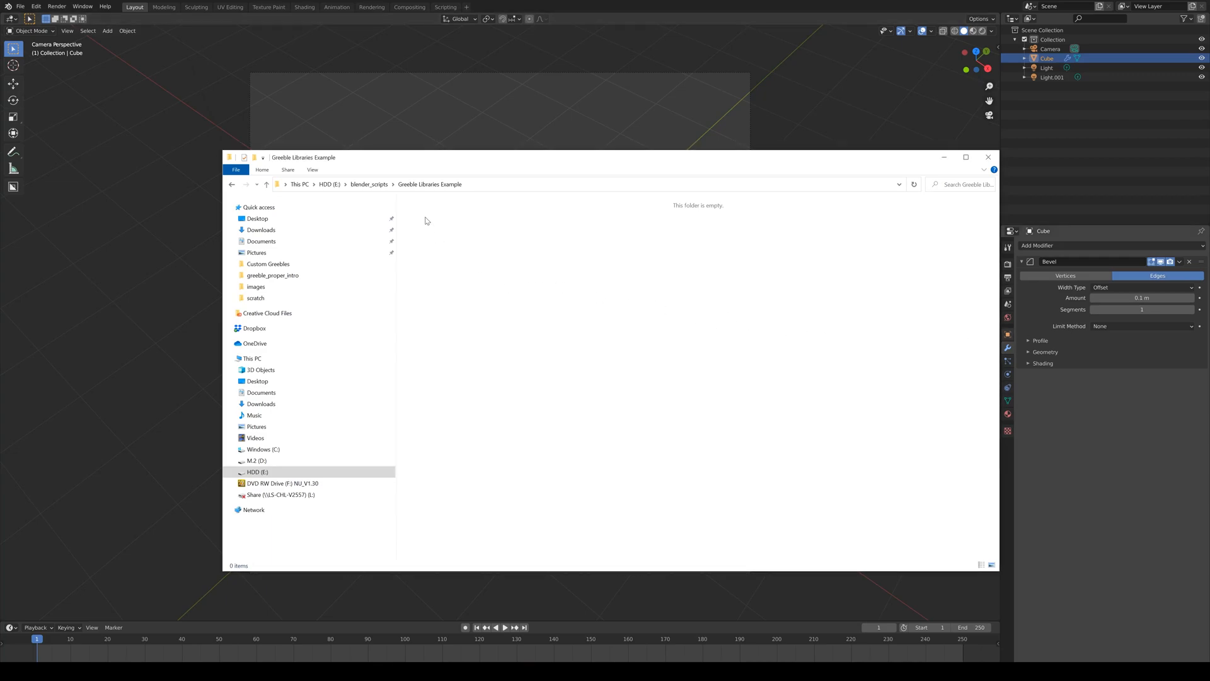
{"action": "right_click", "coordinate": [426, 220]}
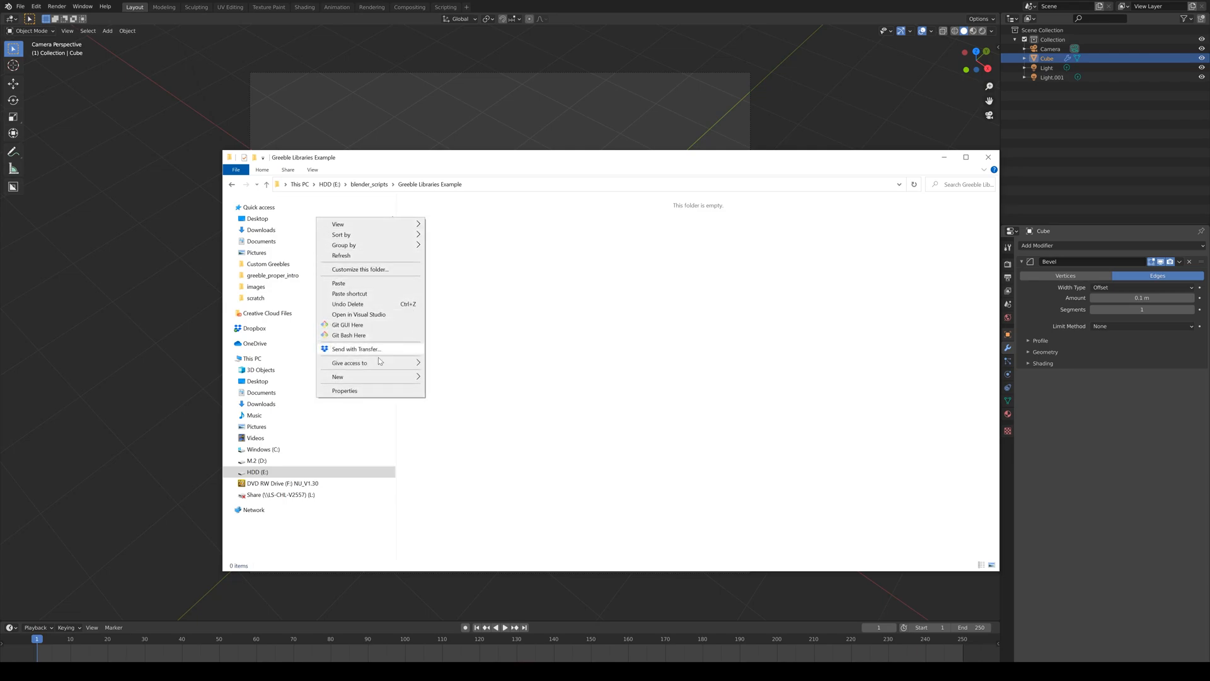
{"action": "mouse_move", "coordinate": [378, 379]}
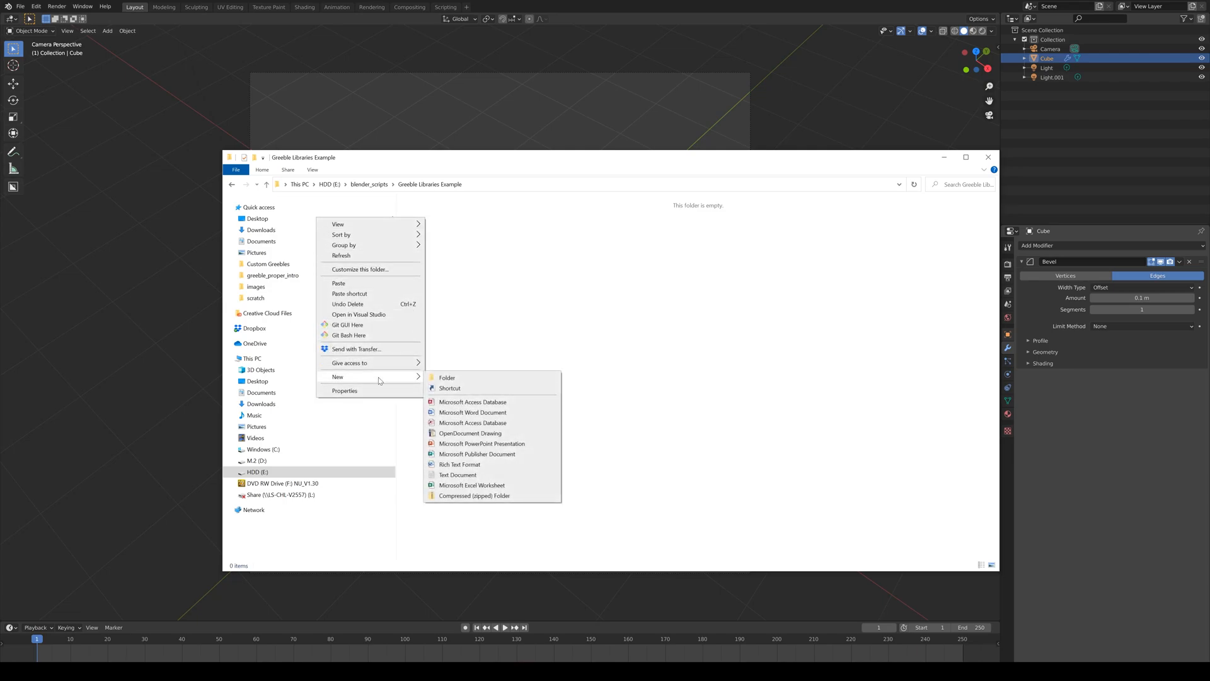
{"action": "left_click", "coordinate": [476, 383]}
{"action": "type", "text": "My Library"}
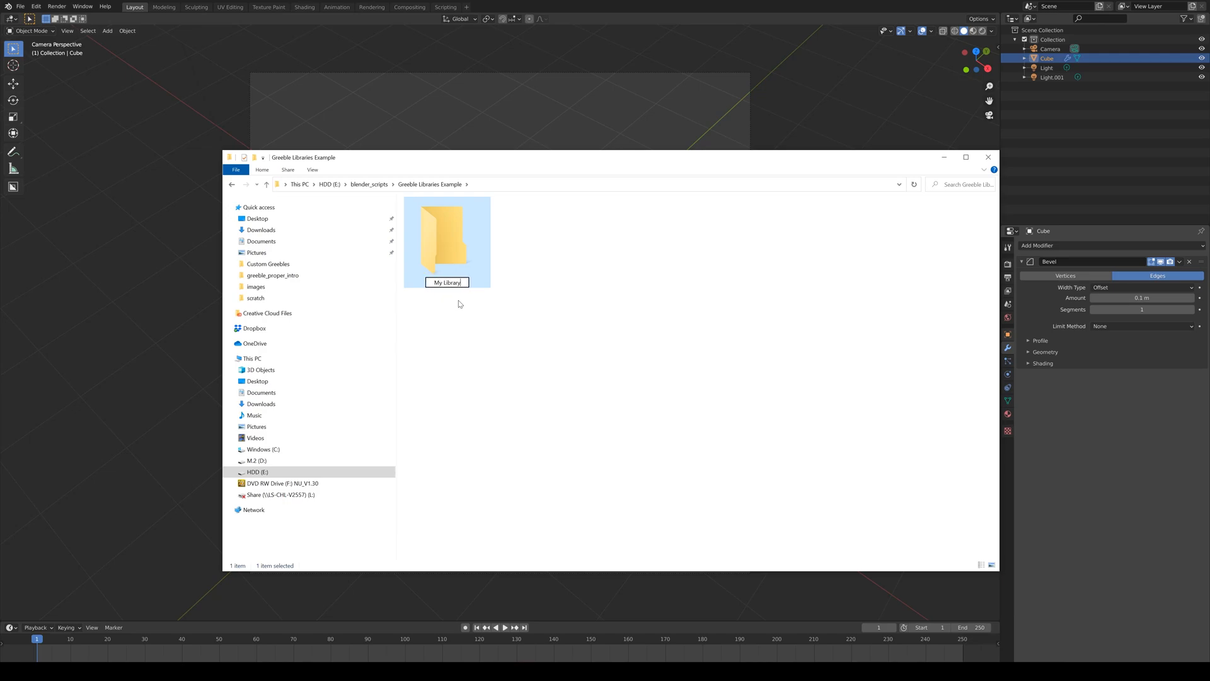
{"action": "key", "text": "Return"}
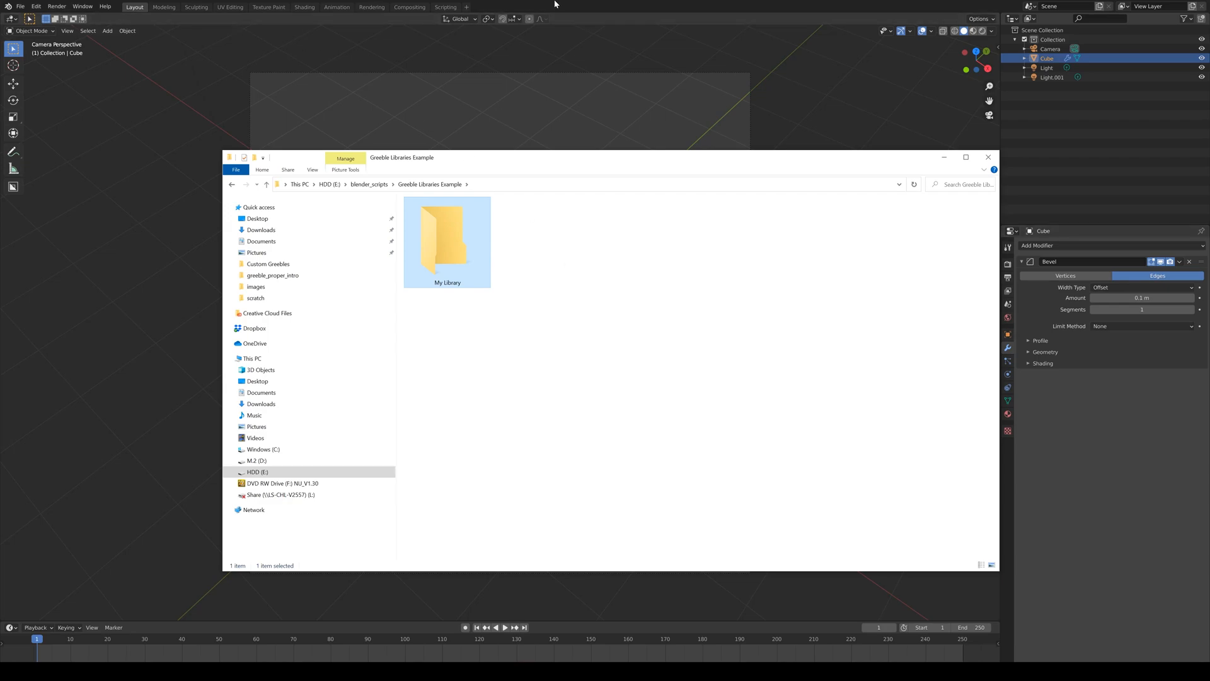
Switch back to Blender and save the recessed cube's scene as my greeble.blend in the My Library folder.
{"action": "left_click", "coordinate": [558, 4]}
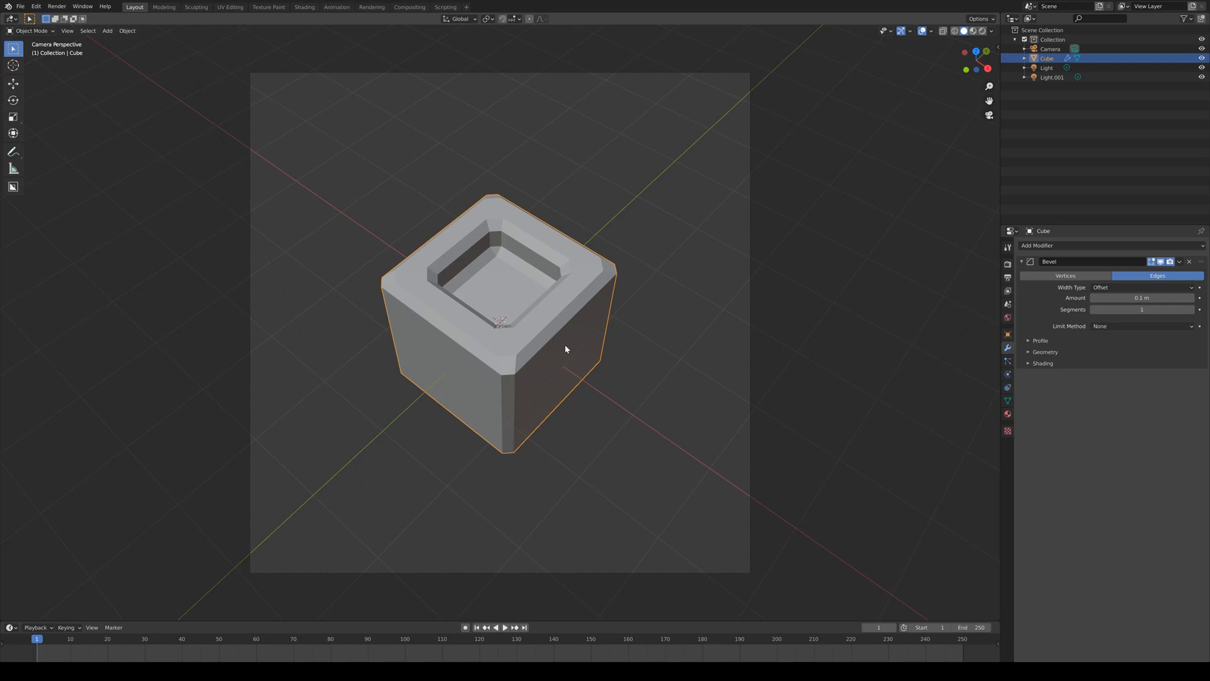
{"action": "left_click", "coordinate": [21, 6]}
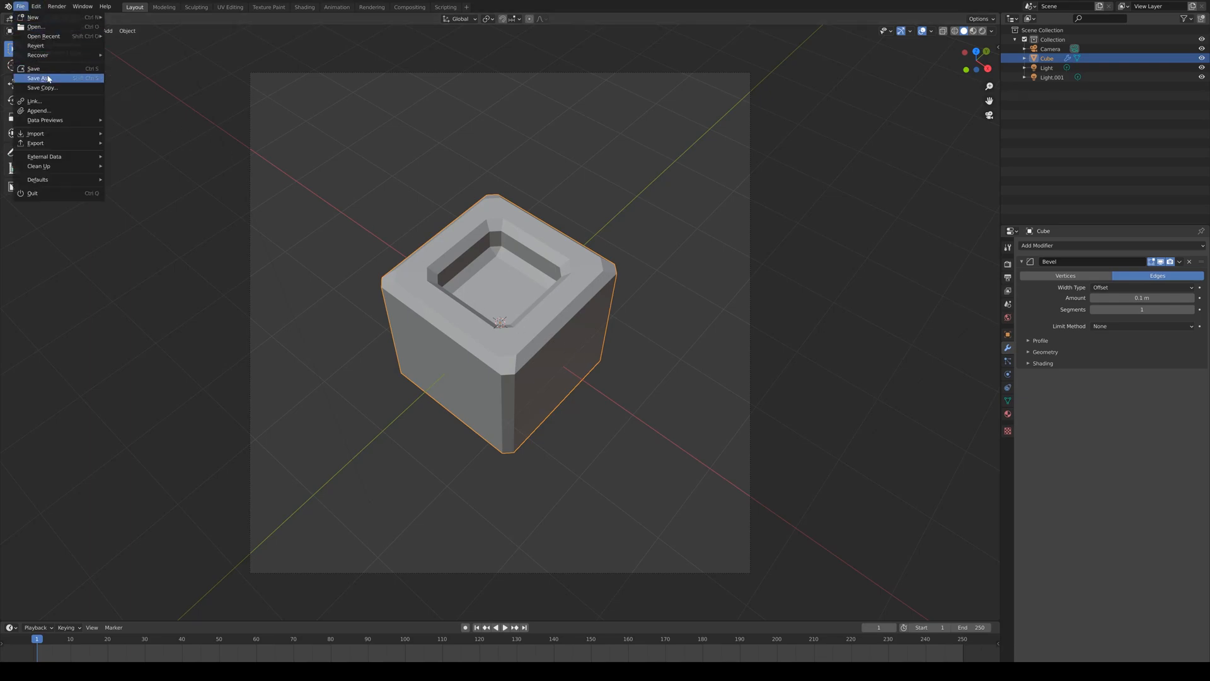
{"action": "left_click", "coordinate": [38, 79]}
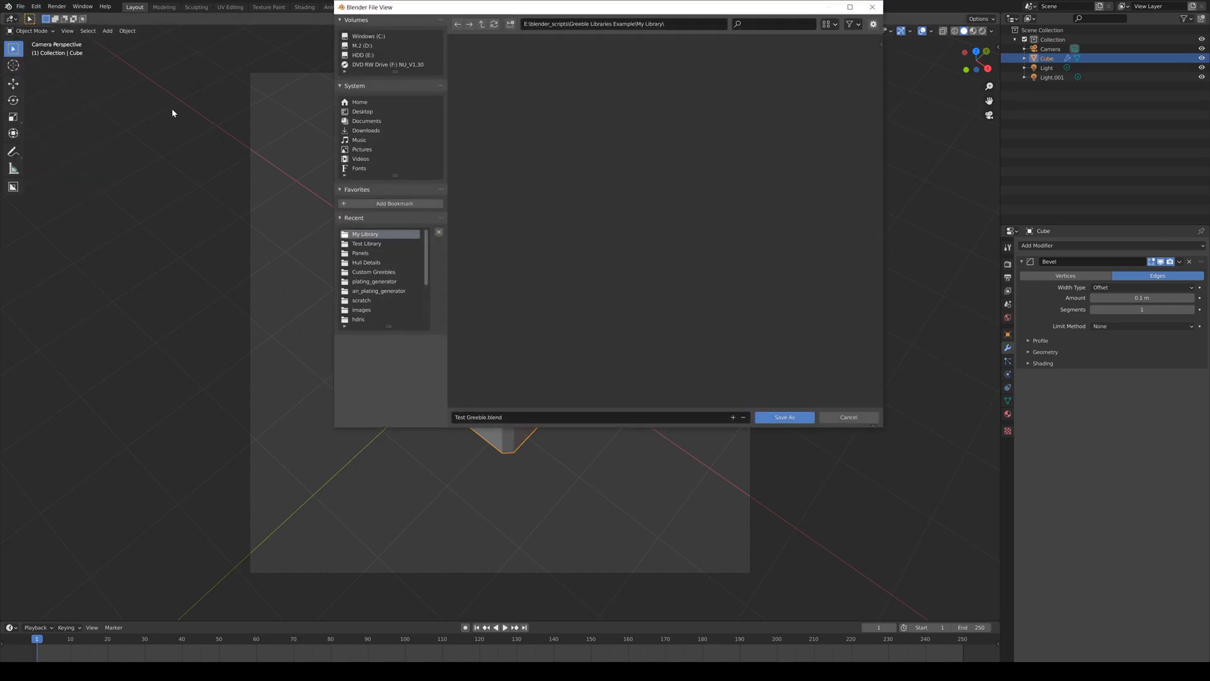
{"action": "left_click", "coordinate": [482, 419]}
{"action": "double_click", "coordinate": [461, 418]}
{"action": "type", "text": "My"}
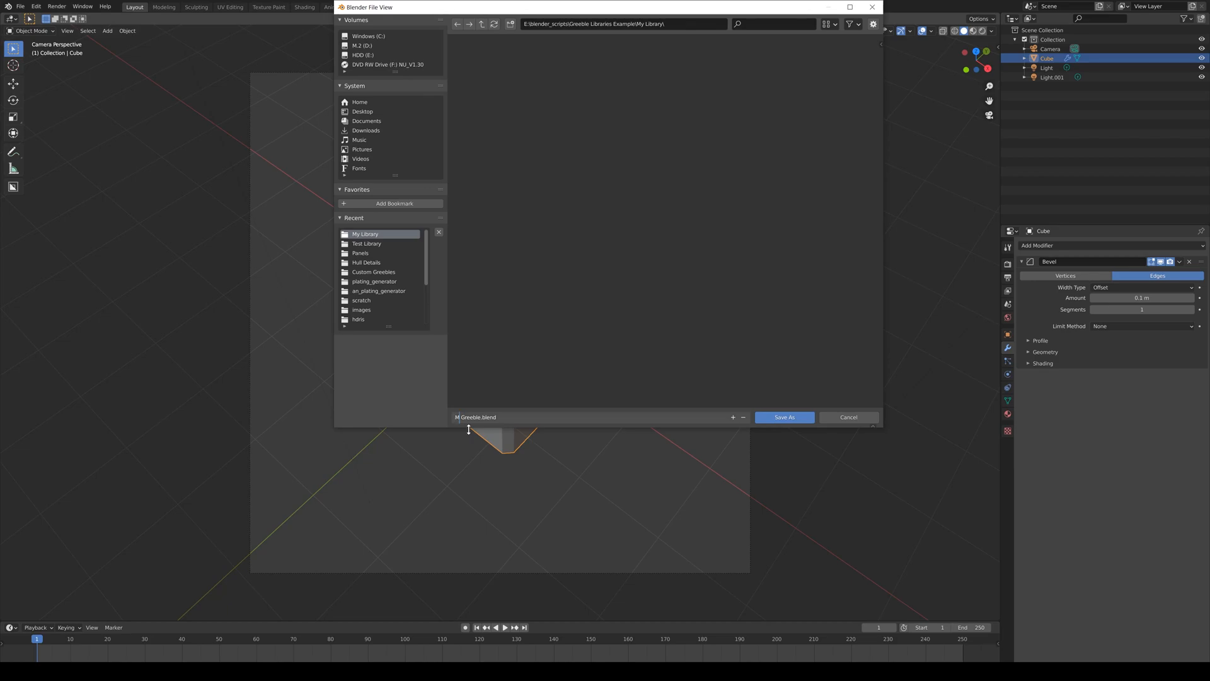
{"action": "key", "text": "ctrl+a"}
{"action": "left_click", "coordinate": [802, 419]}
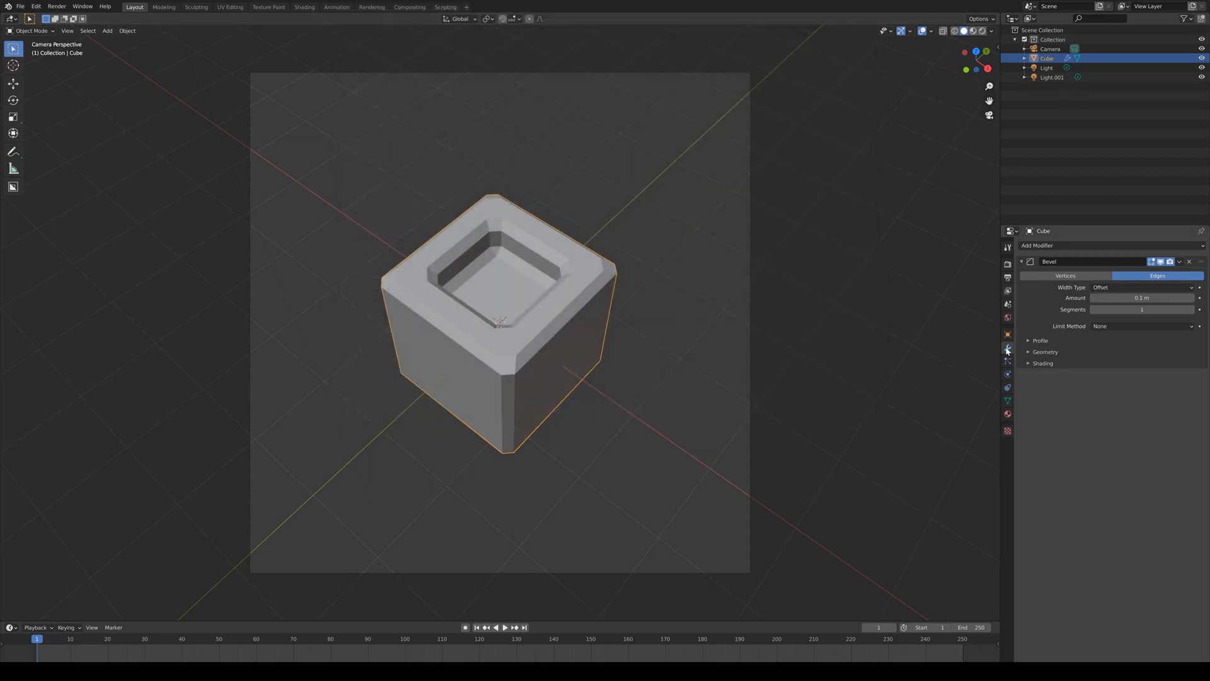
Apply the cube's Bevel modifier and rename the object to greeble.
{"action": "left_click", "coordinate": [1180, 262]}
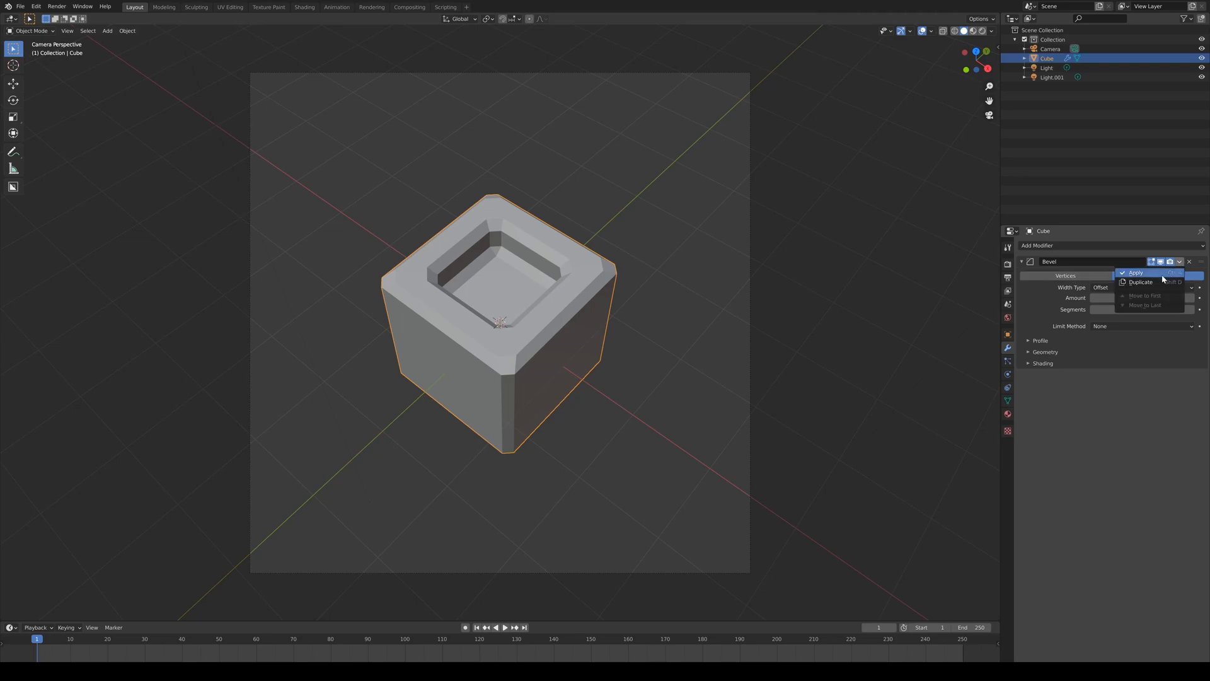
{"action": "left_click", "coordinate": [1163, 275]}
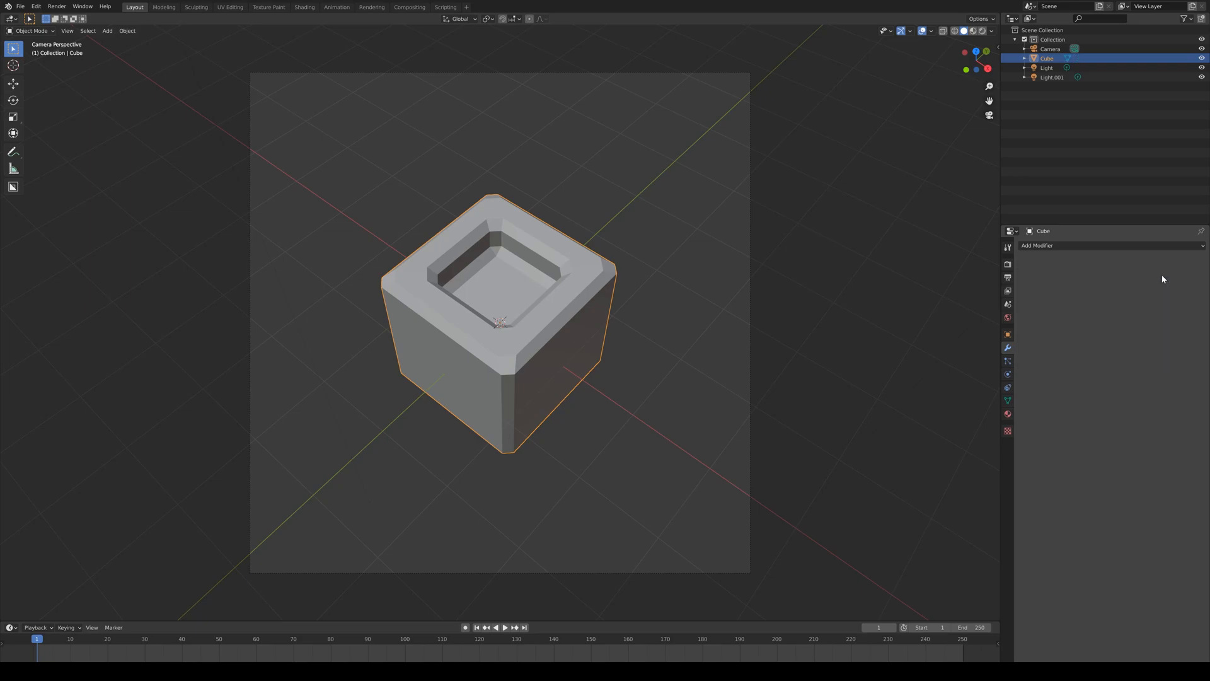
{"action": "double_click", "coordinate": [1057, 62]}
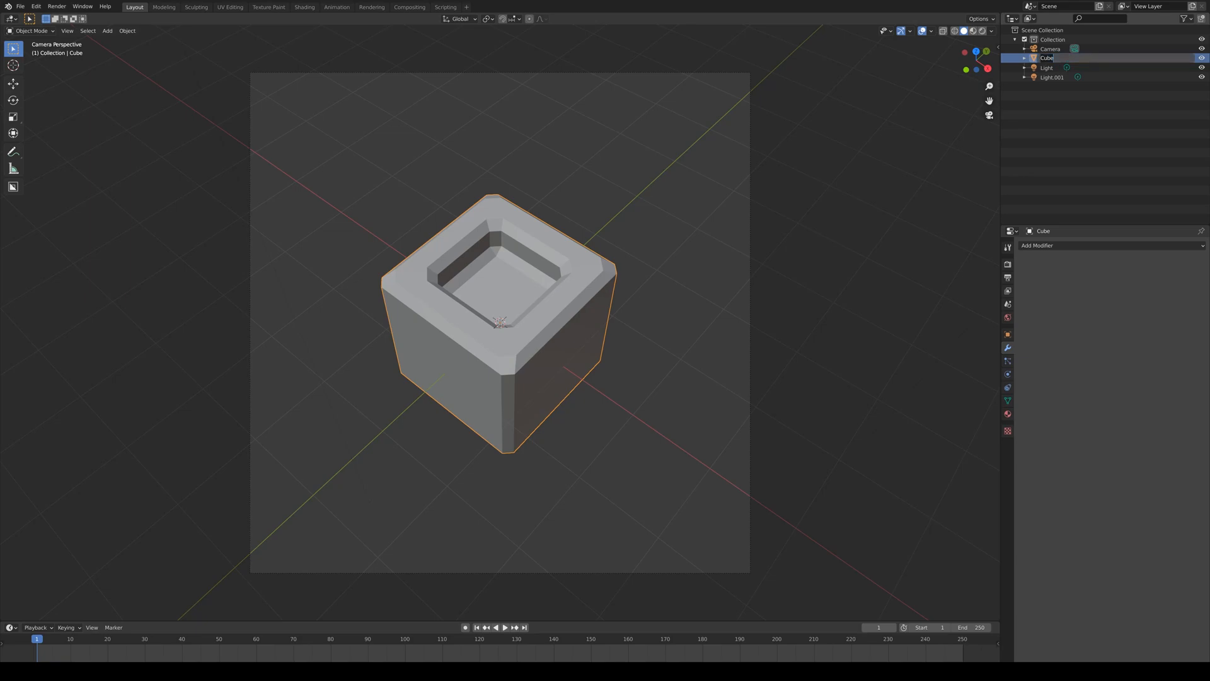
{"action": "type", "text": "greebl"}
{"action": "key", "text": "Return"}
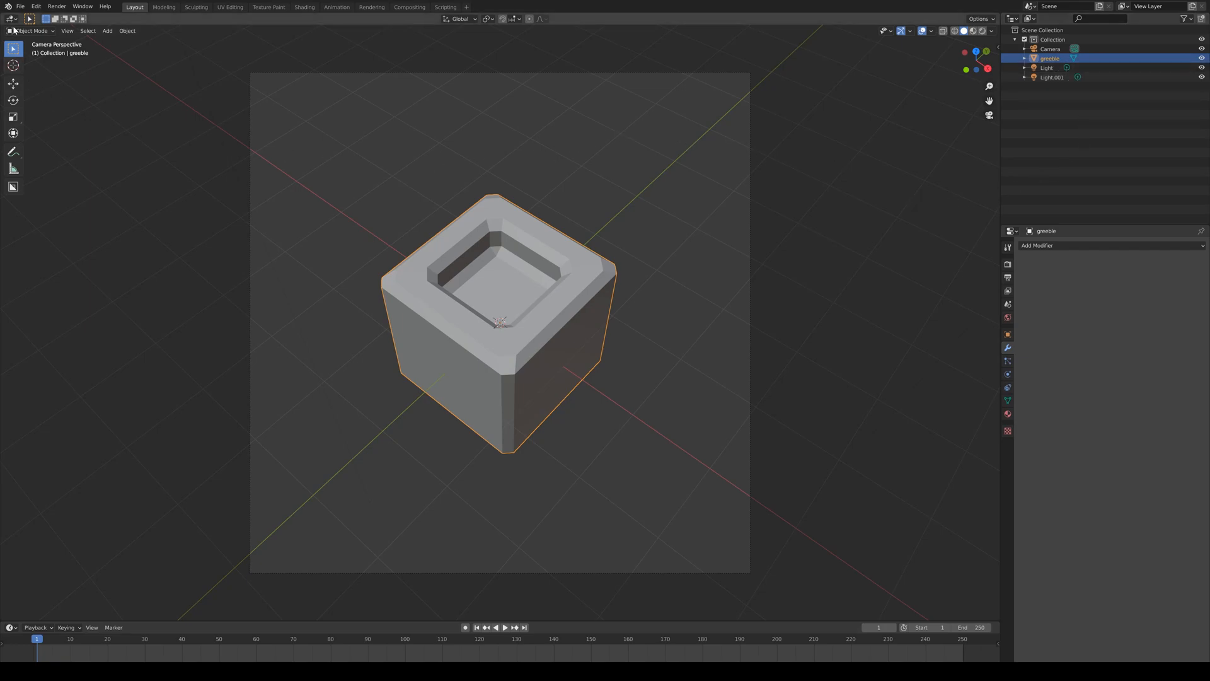
Save the blend file and render a still image of the greeble for its thumbnail.
{"action": "left_click", "coordinate": [21, 7]}
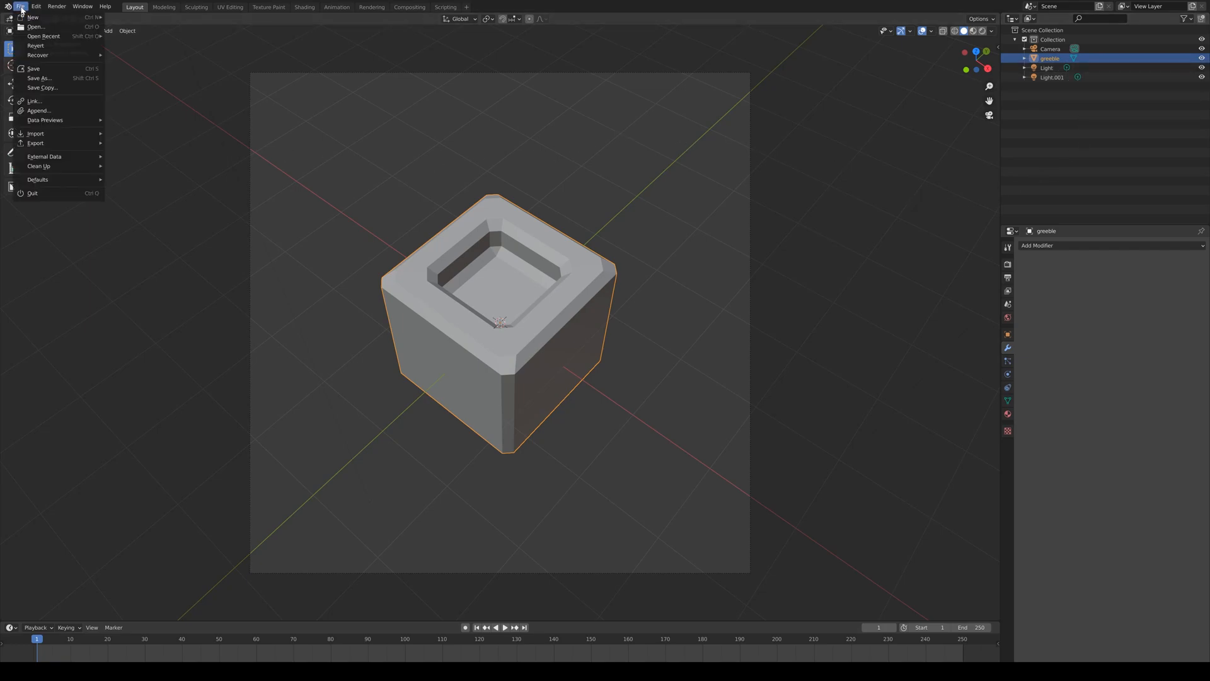
{"action": "left_click", "coordinate": [45, 70]}
{"action": "left_click", "coordinate": [54, 7]}
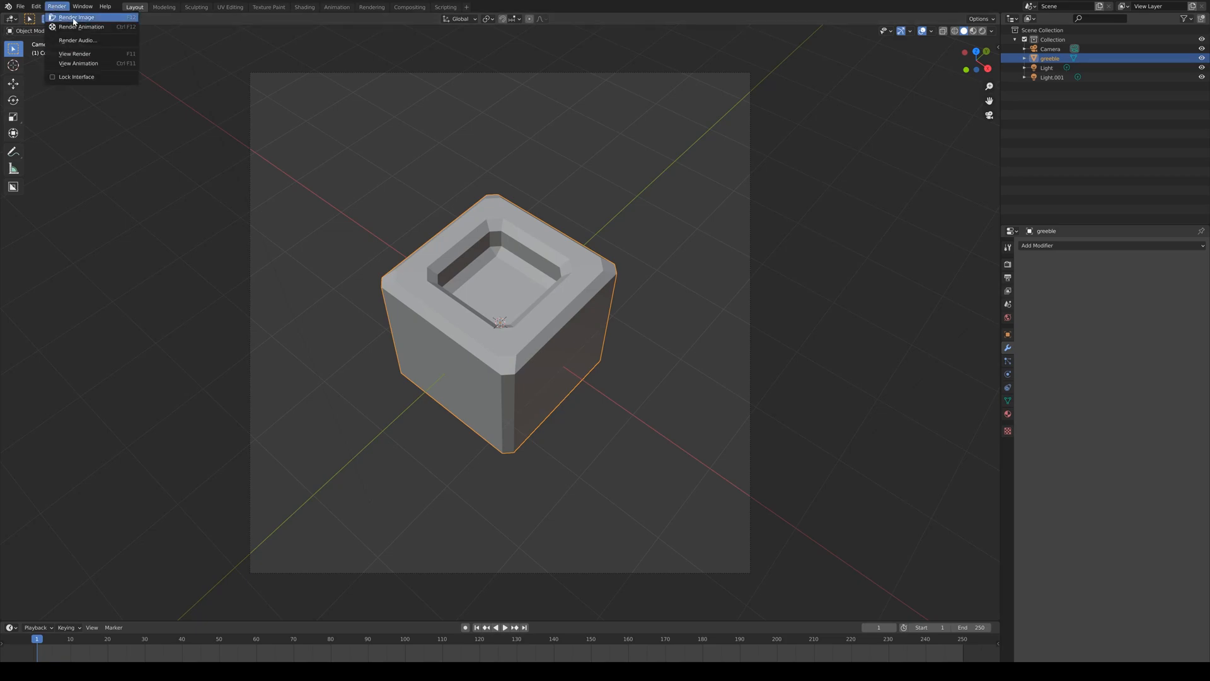
{"action": "left_click", "coordinate": [114, 22]}
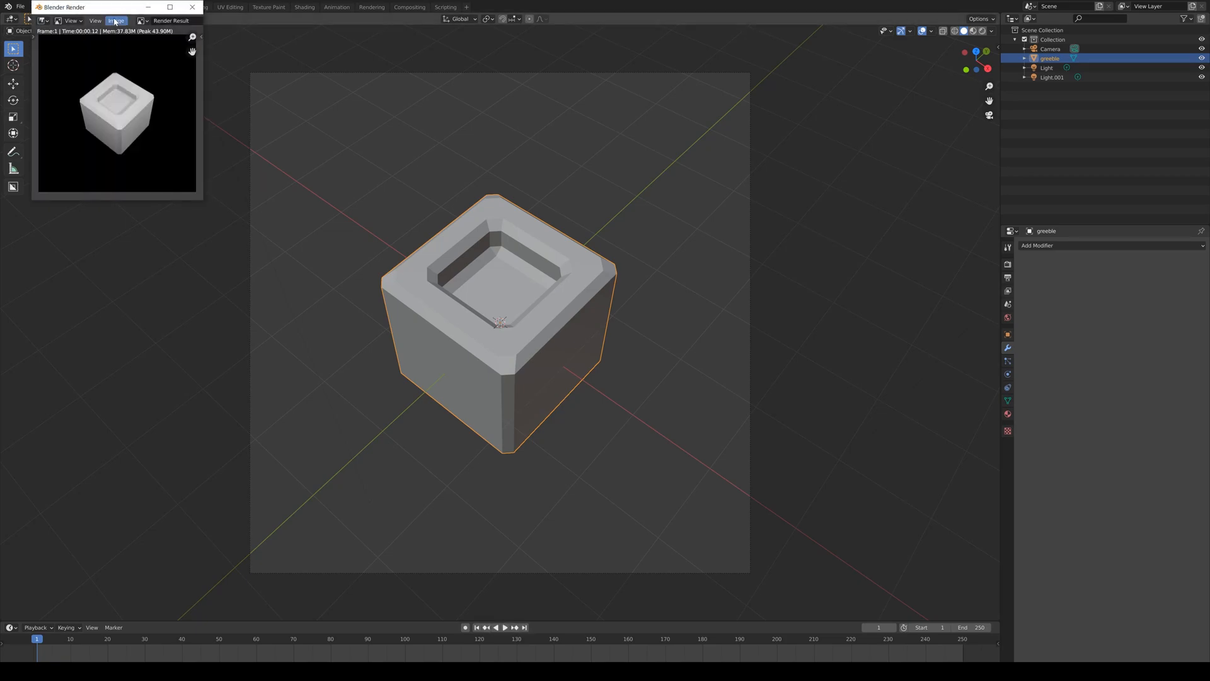
Save the rendered image as my greeble.png in the My Library folder, in PNG format.
{"action": "left_click", "coordinate": [116, 20]}
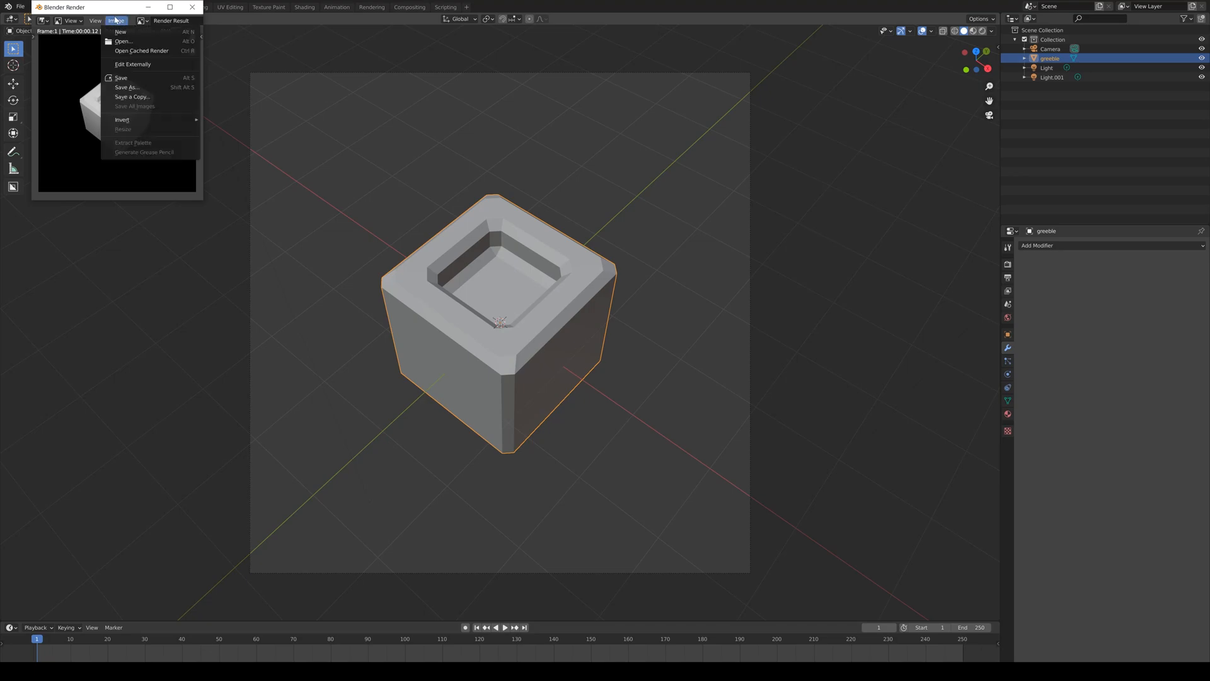
{"action": "left_click", "coordinate": [129, 87]}
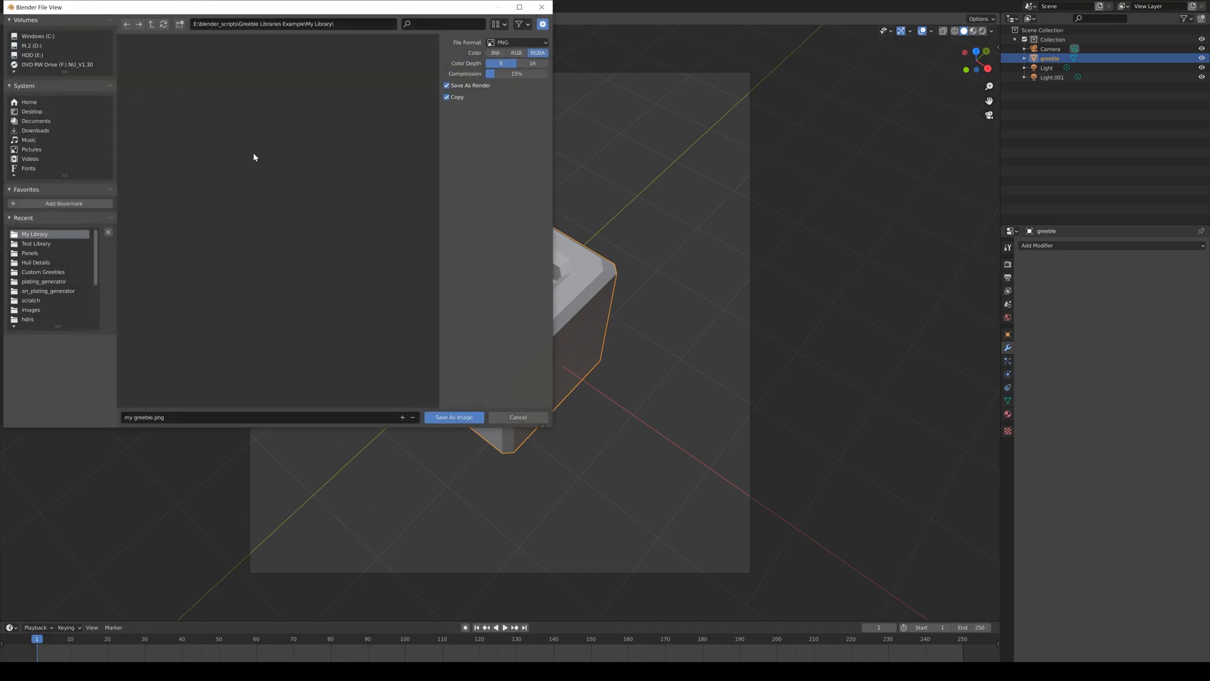
{"action": "left_click", "coordinate": [165, 416]}
{"action": "left_click", "coordinate": [149, 417]}
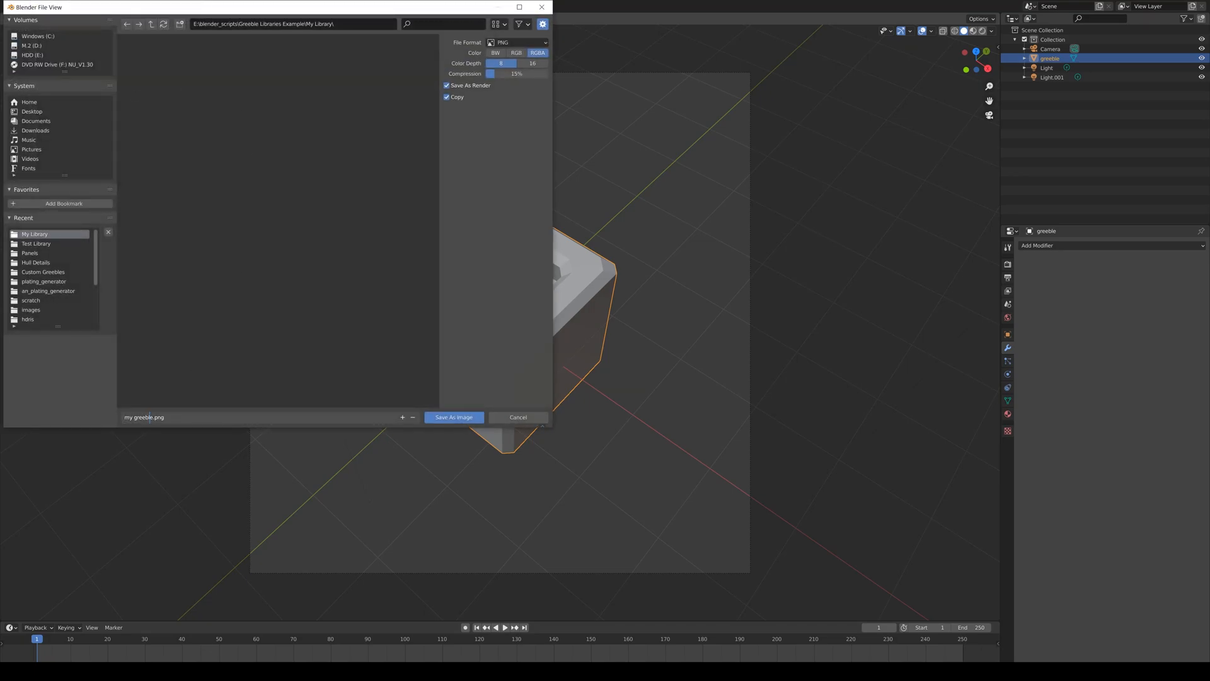
{"action": "key", "text": "shift+Home"}
{"action": "left_click", "coordinate": [475, 419]}
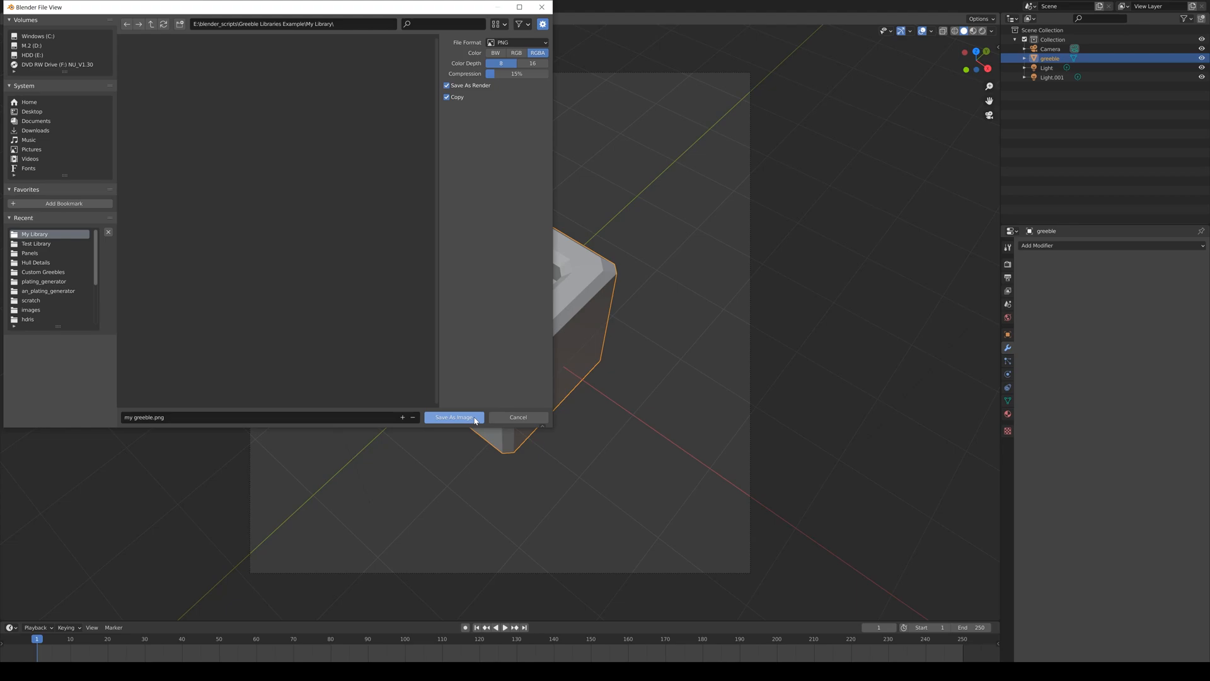
{"action": "left_click", "coordinate": [476, 420]}
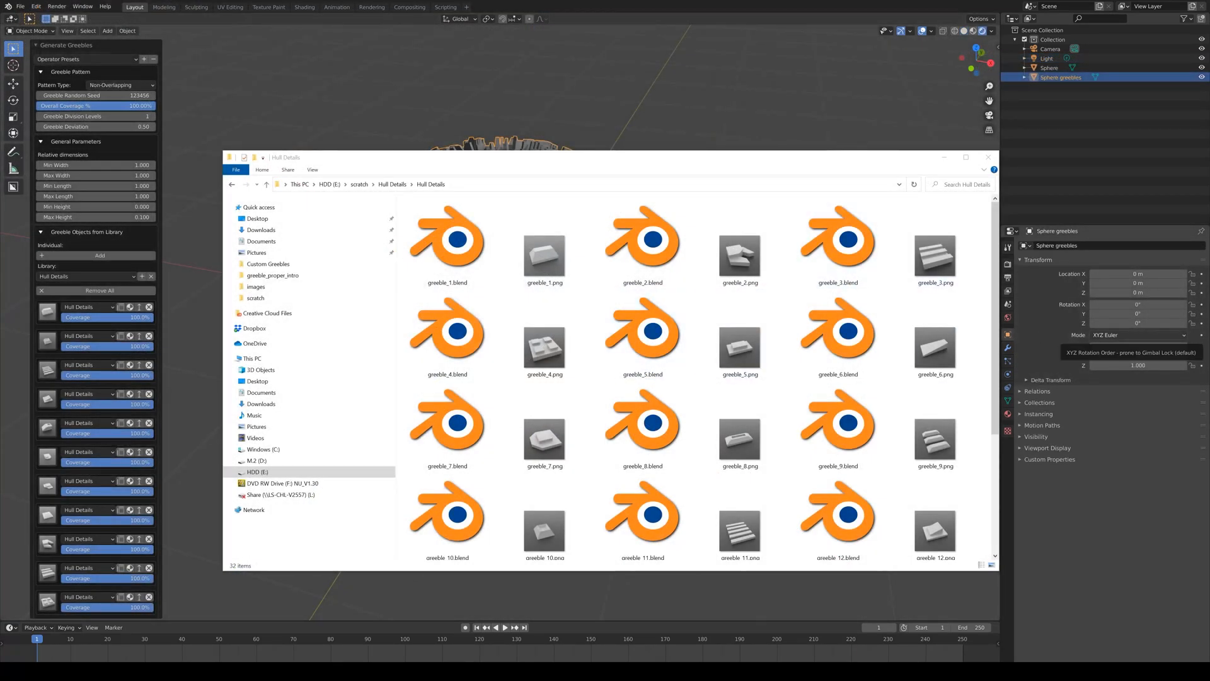
Look through the Hull Details folder files and change the sphere's first library greeble to greeble_13.
{"action": "left_click_drag", "start_coordinate": [994, 239], "coordinate": [1007, 376]}
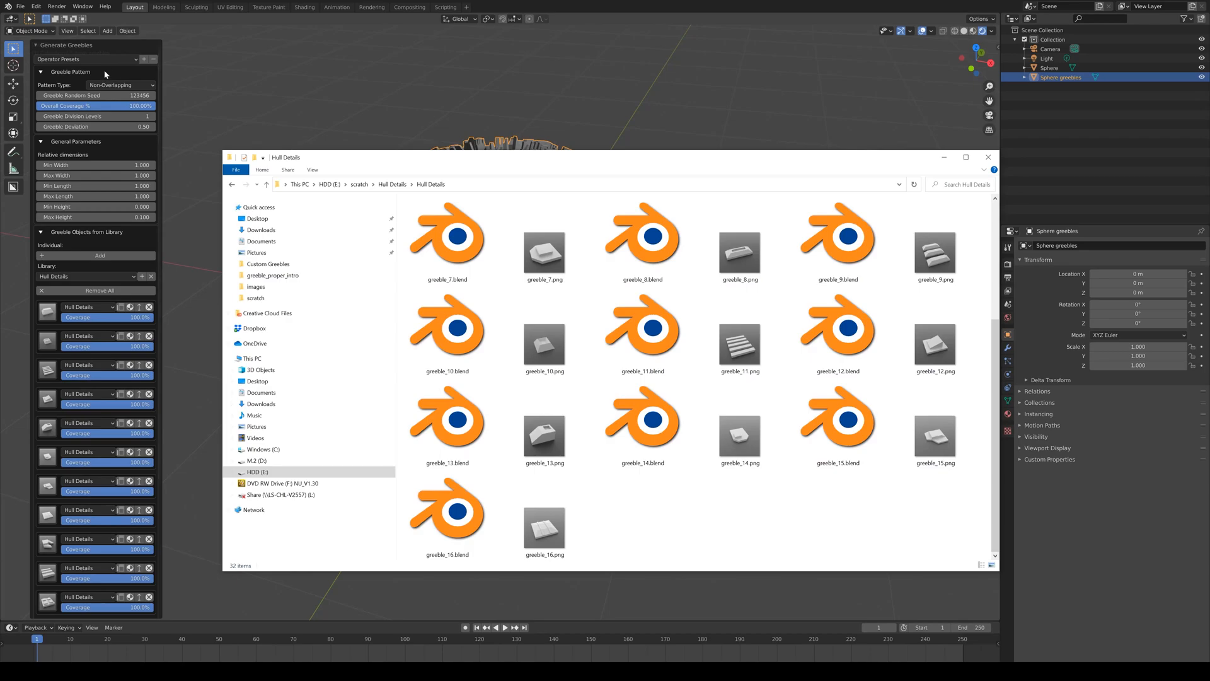
{"action": "left_click", "coordinate": [684, 4]}
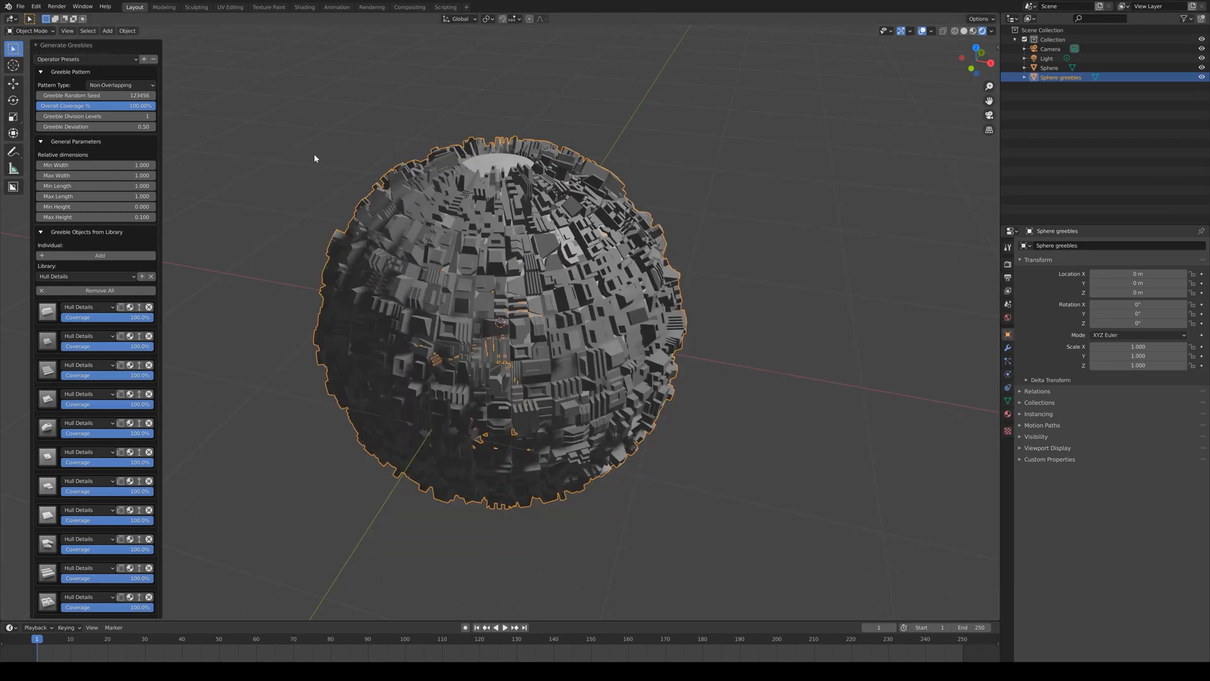
{"action": "left_click", "coordinate": [50, 315]}
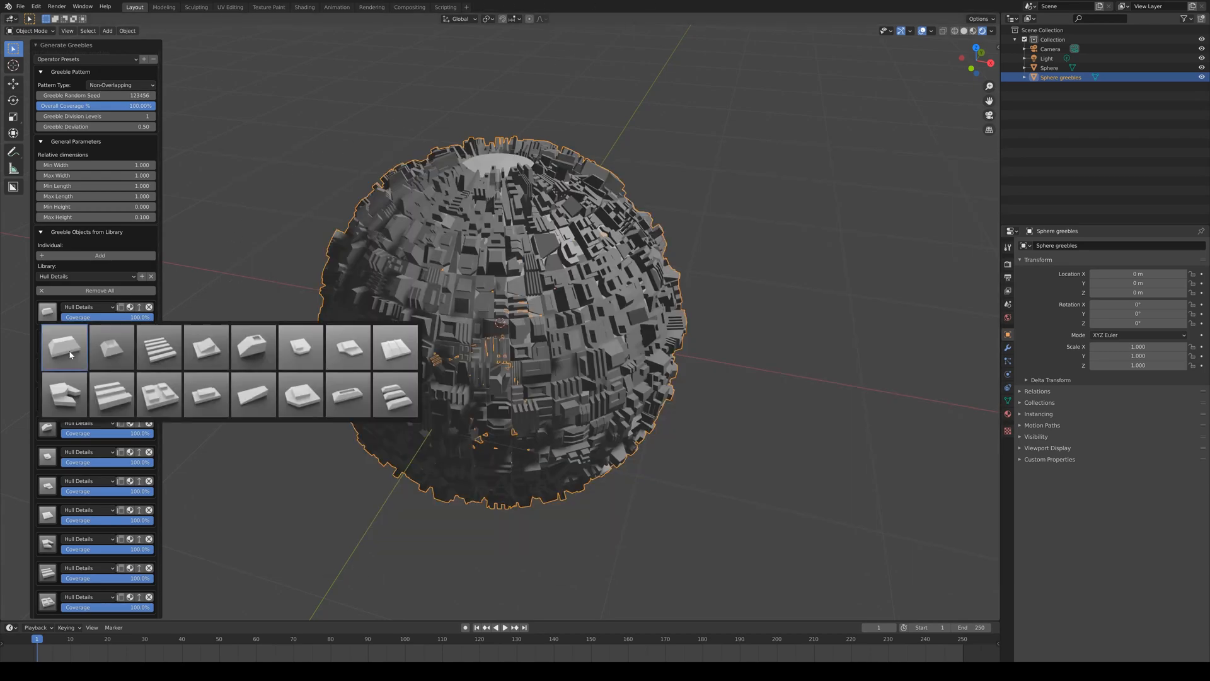
{"action": "left_click", "coordinate": [255, 364]}
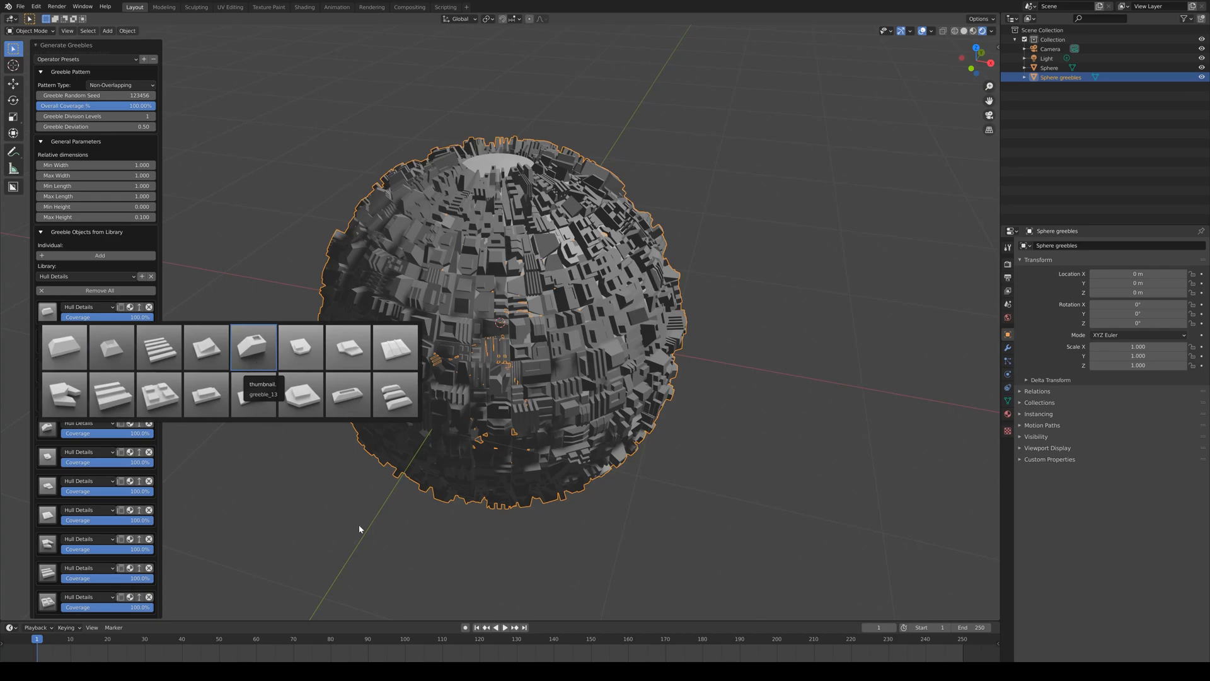
Set the sphere greebles' maximum height to 0.5 and the greeble random seed to 123457.
{"action": "left_click", "coordinate": [120, 216]}
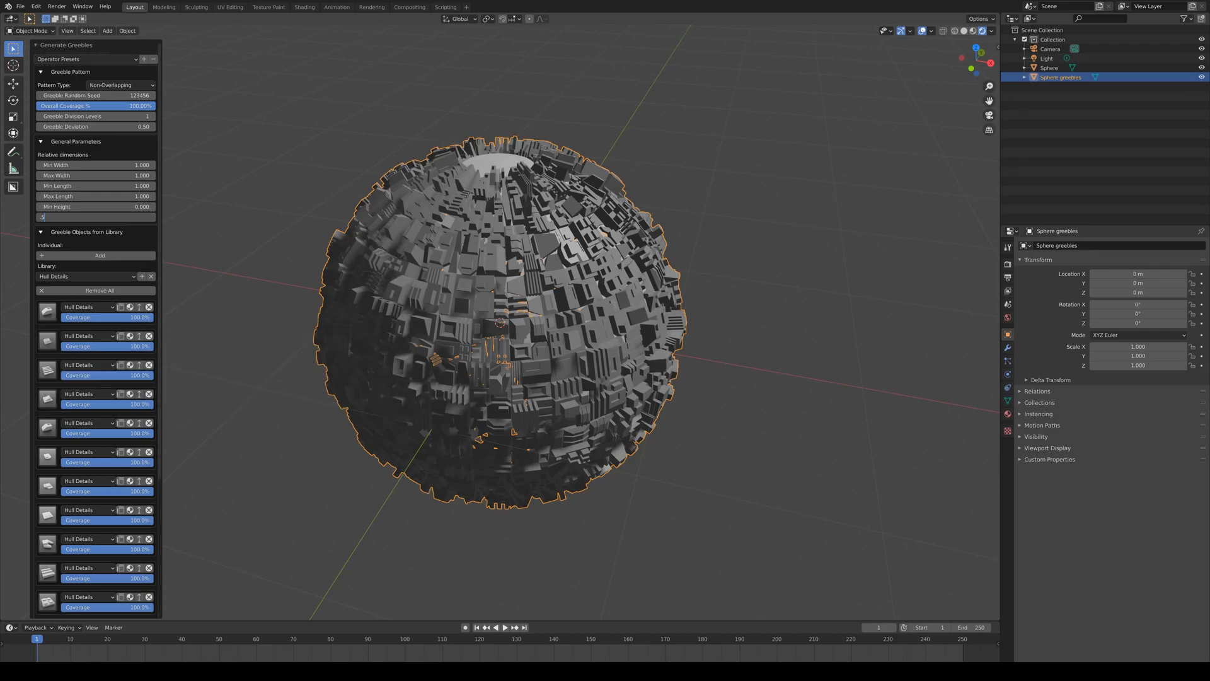
{"action": "type", "text": ".5"}
{"action": "key", "text": "Return"}
{"action": "middle_click_drag", "start_coordinate": [449, 351], "coordinate": [383, 290]}
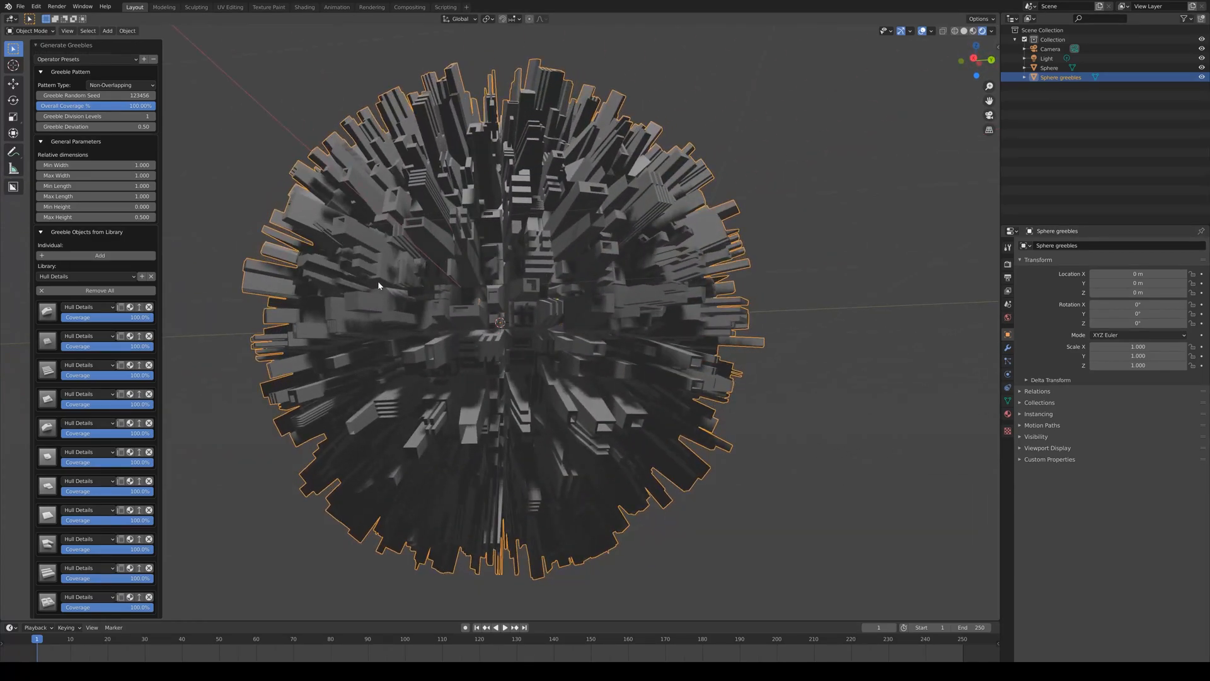
{"action": "left_click", "coordinate": [153, 97]}
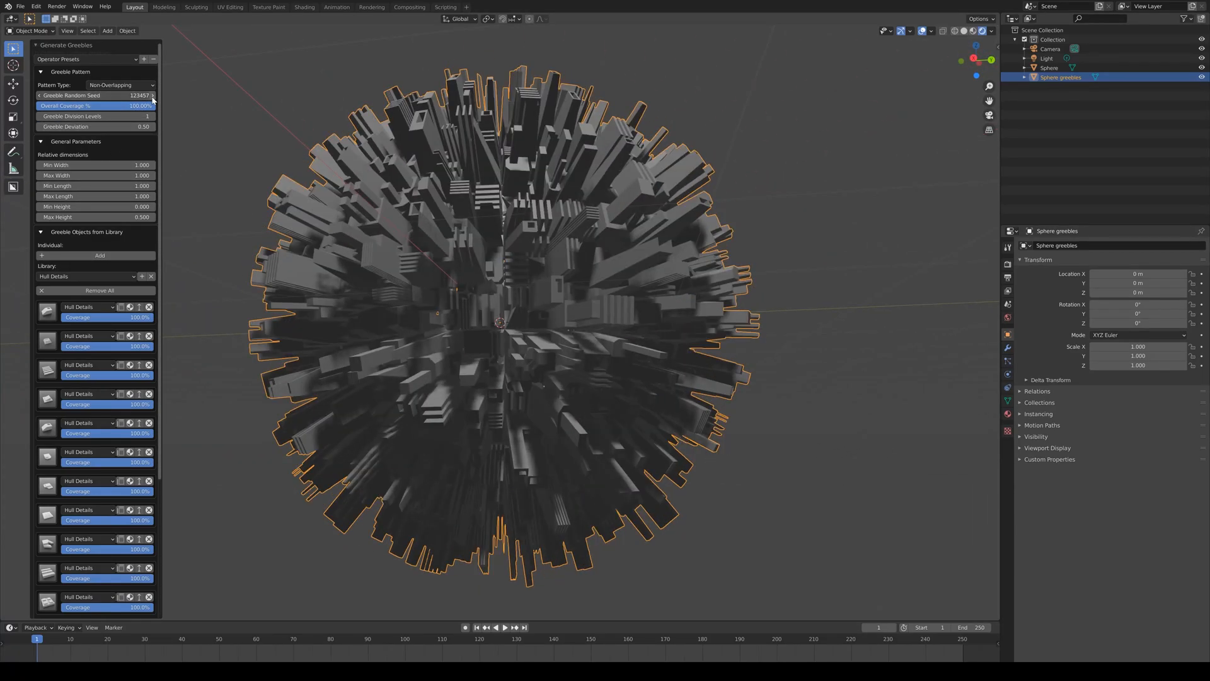